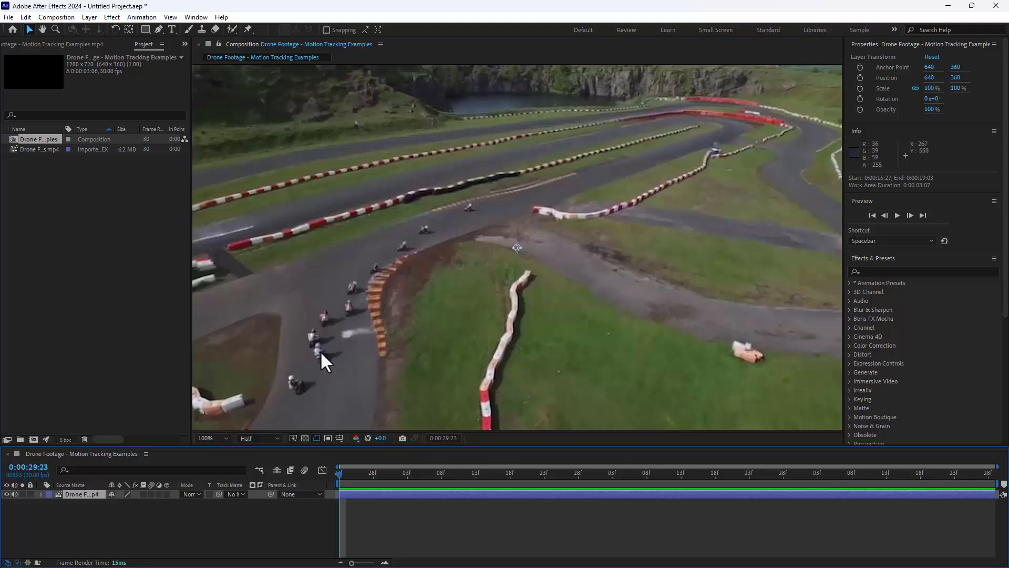
Switch to the Motion Tracking workspace.
left_click_drag(373, 475, 334, 541)
left_click_drag(370, 488, 340, 520)
left_click(894, 30)
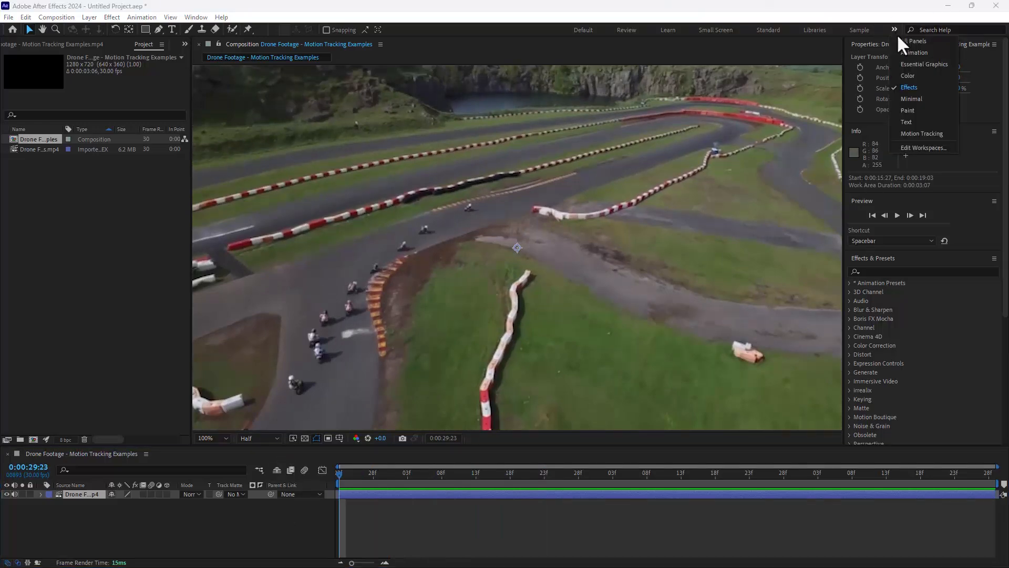
left_click(911, 133)
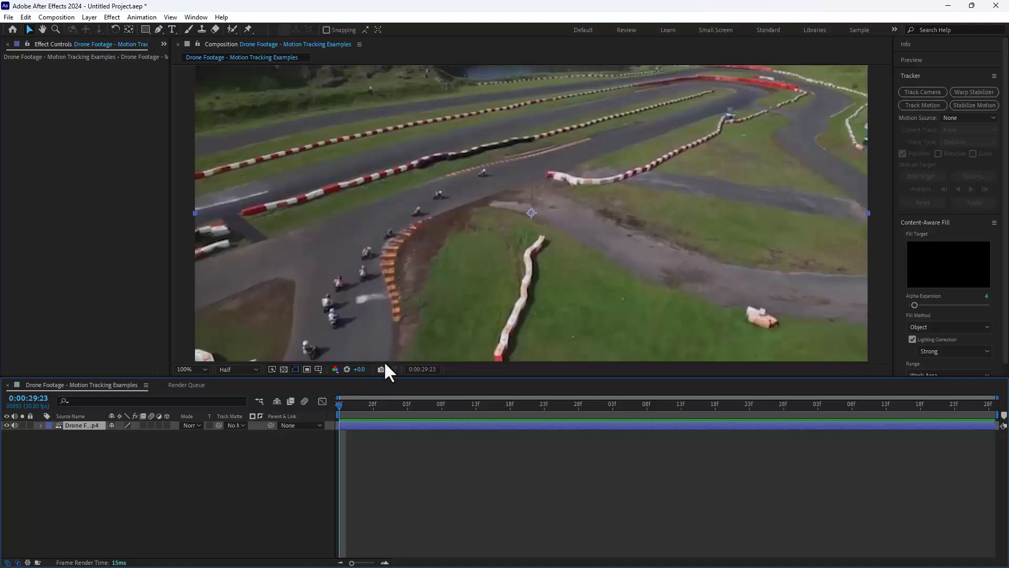
Start a motion track on the drone footage from its first frame and place the track point on the white-clad rider.
left_click_drag(360, 414, 318, 541)
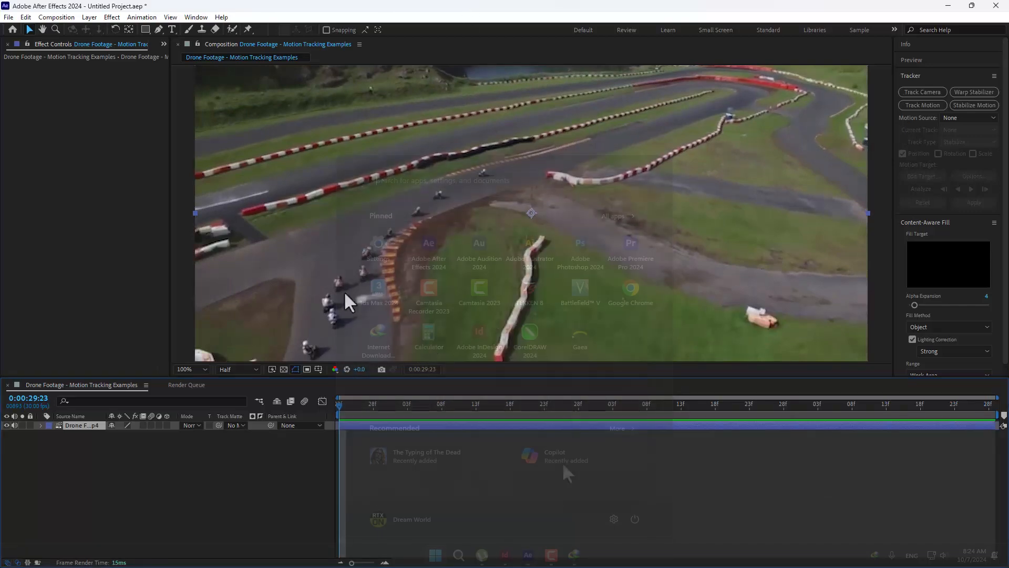
left_click_drag(391, 399, 312, 418)
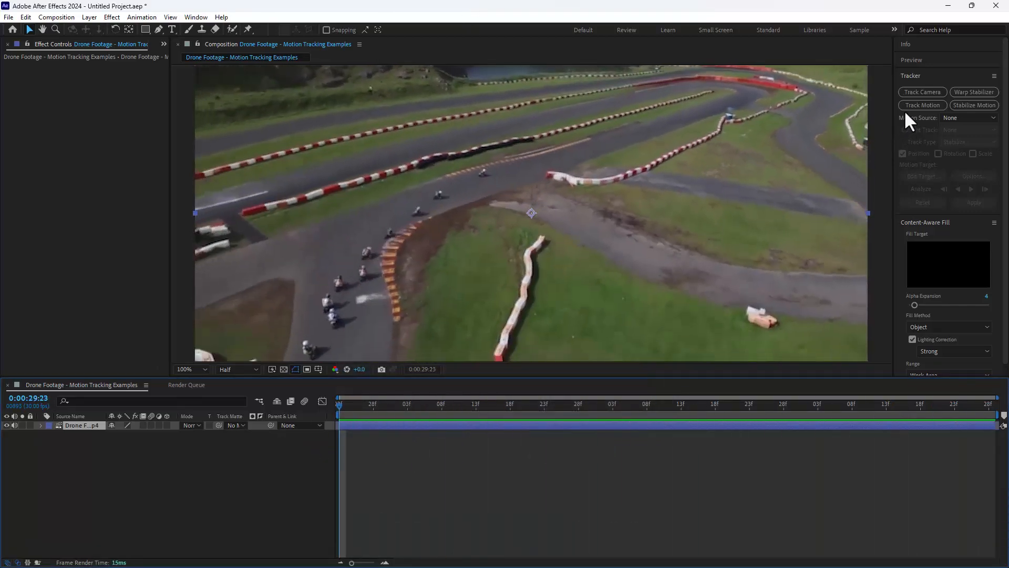
left_click(919, 104)
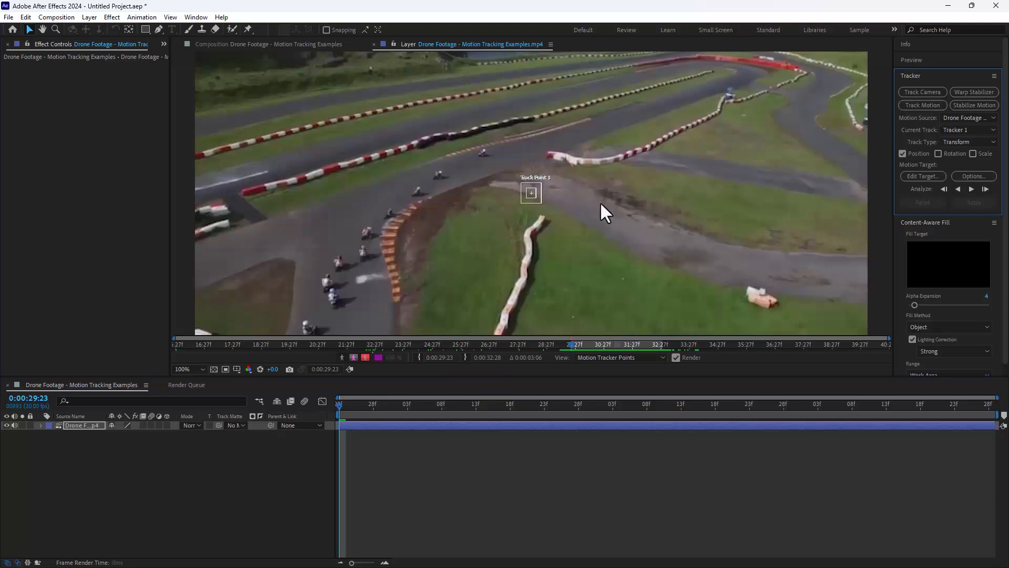
key("period")
left_click_drag(421, 221, 644, 157)
left_click_drag(580, 230, 616, 191)
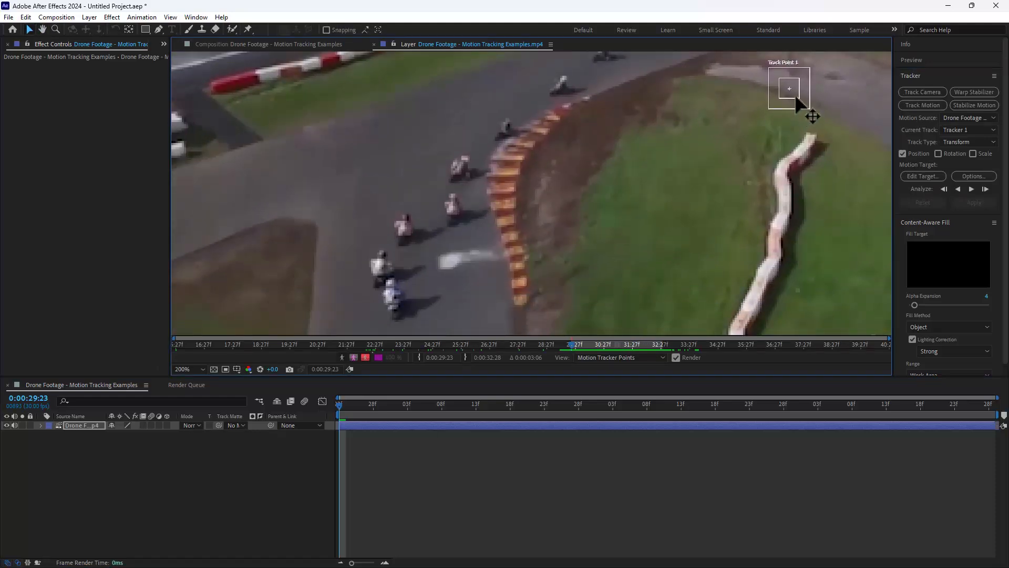
left_click_drag(794, 96, 383, 265)
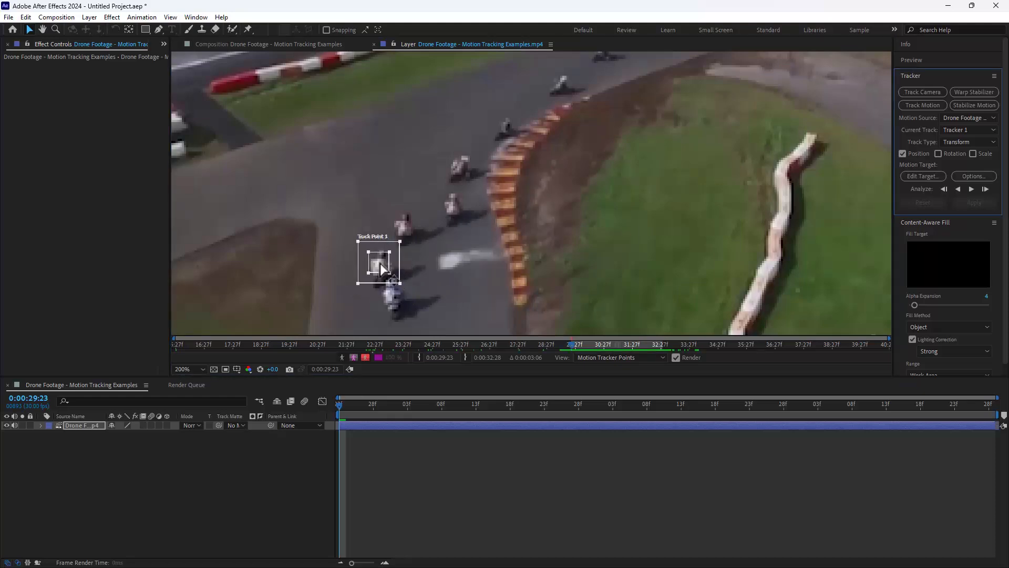
Analyze the track point forward through the drone clip and check the tracker keyframes on the footage layer.
scroll(538, 264, "down", 1)
left_click_drag(689, 250, 541, 263)
left_click(972, 190)
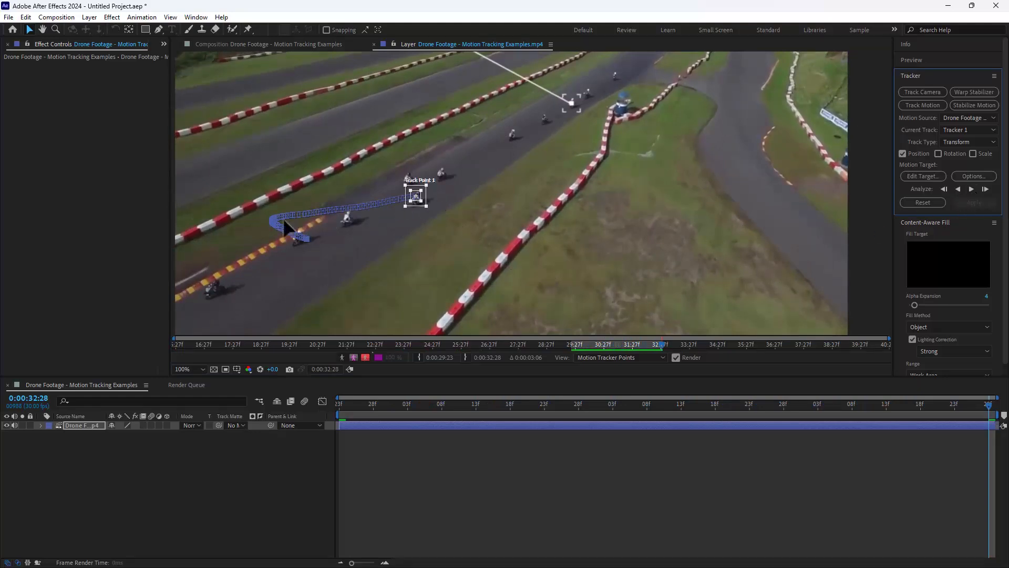
left_click(384, 423)
key("u")
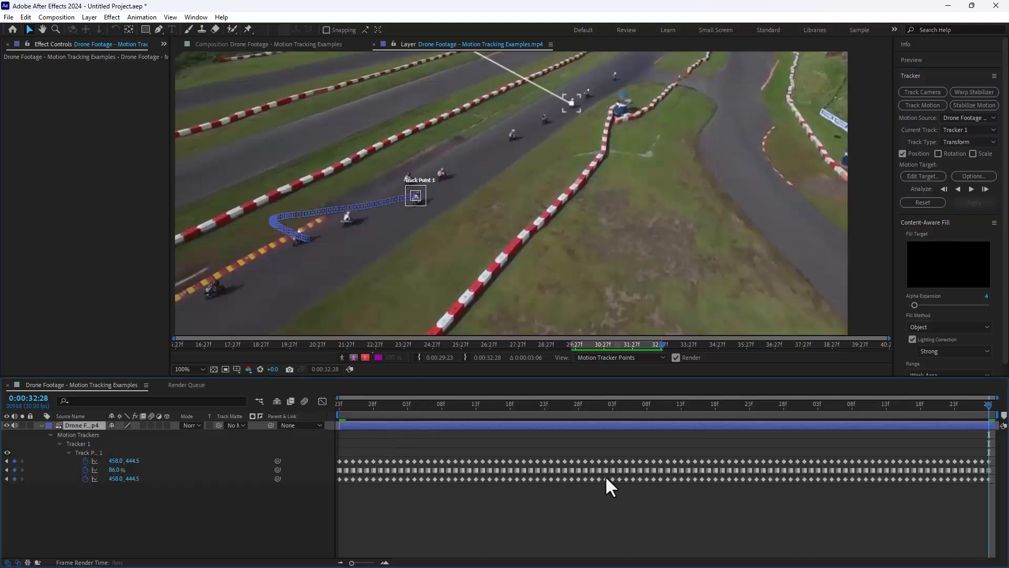
key("u")
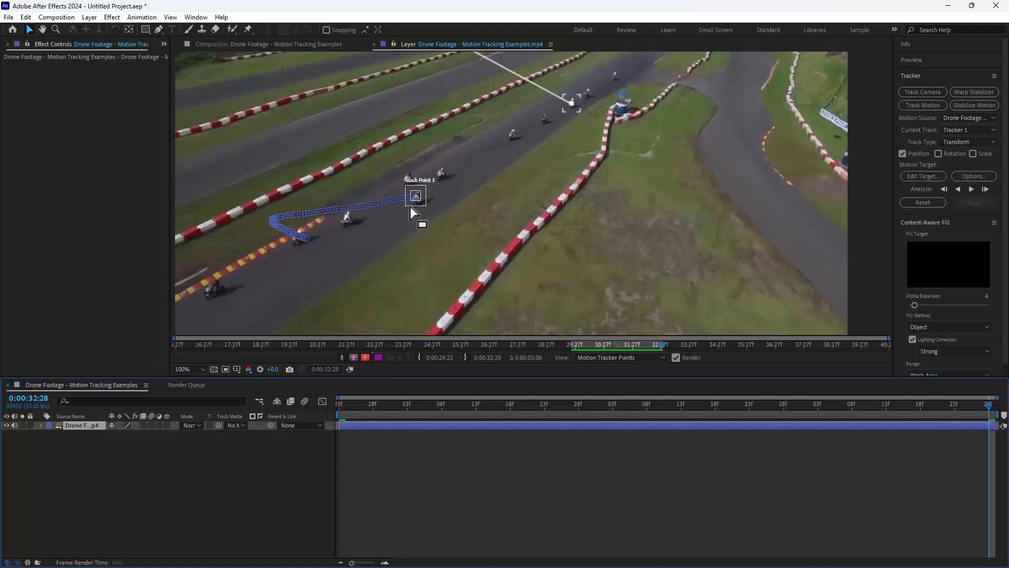
Add a null object to the drone footage composition.
right_click(201, 518)
mouse_move(259, 388)
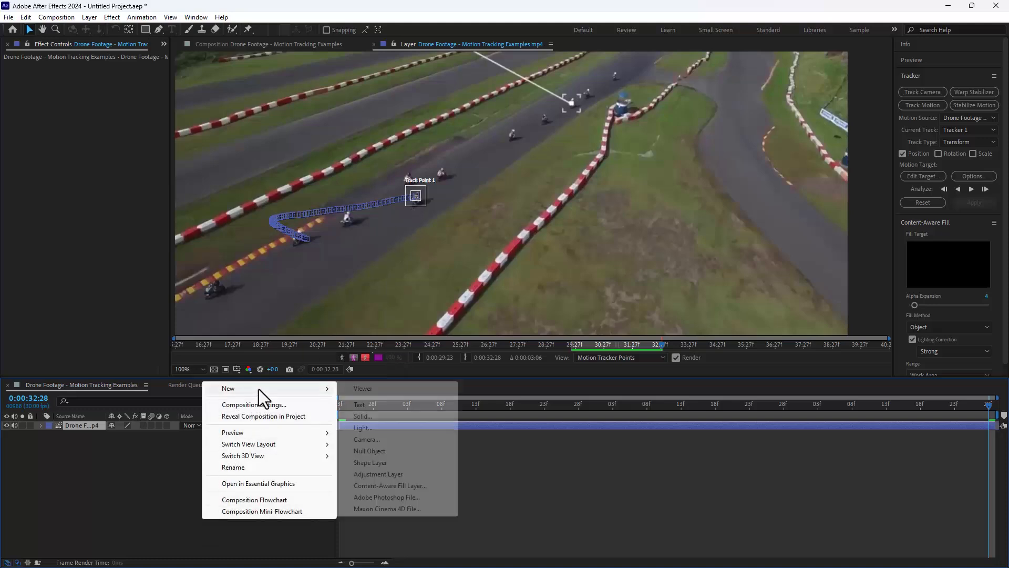
left_click(386, 451)
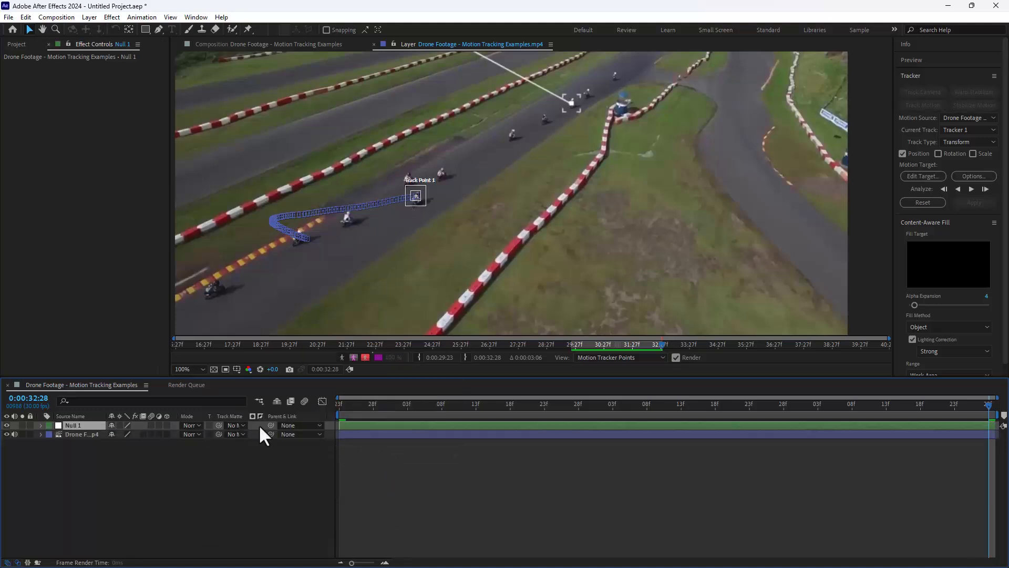
Target Null 1 with the tracked motion, apply it in X and Y, and scrub the result back to the start.
left_click(919, 175)
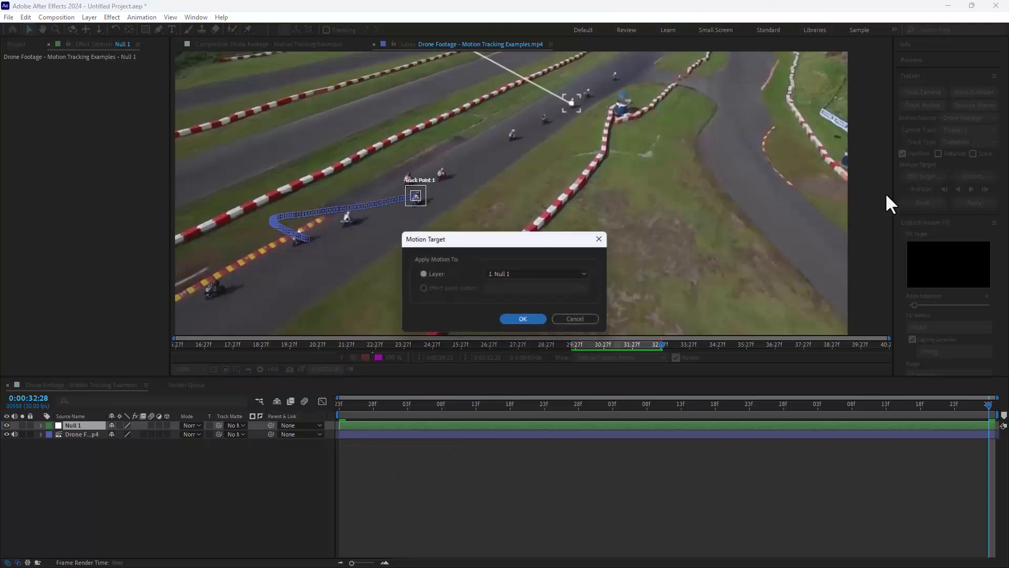
left_click(507, 274)
left_click(507, 285)
left_click(523, 319)
left_click(971, 201)
left_click(496, 300)
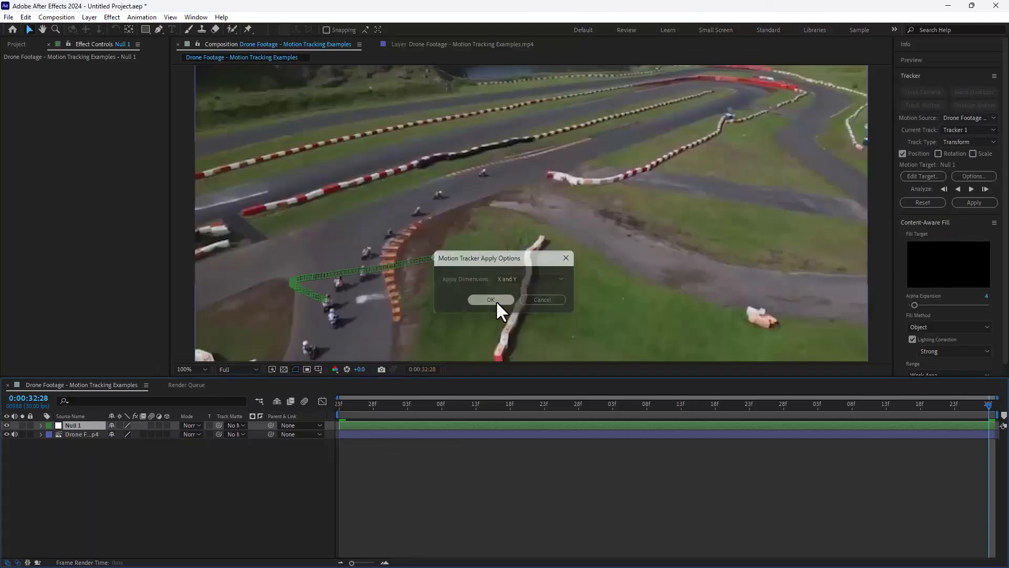
left_click_drag(374, 409, 412, 457)
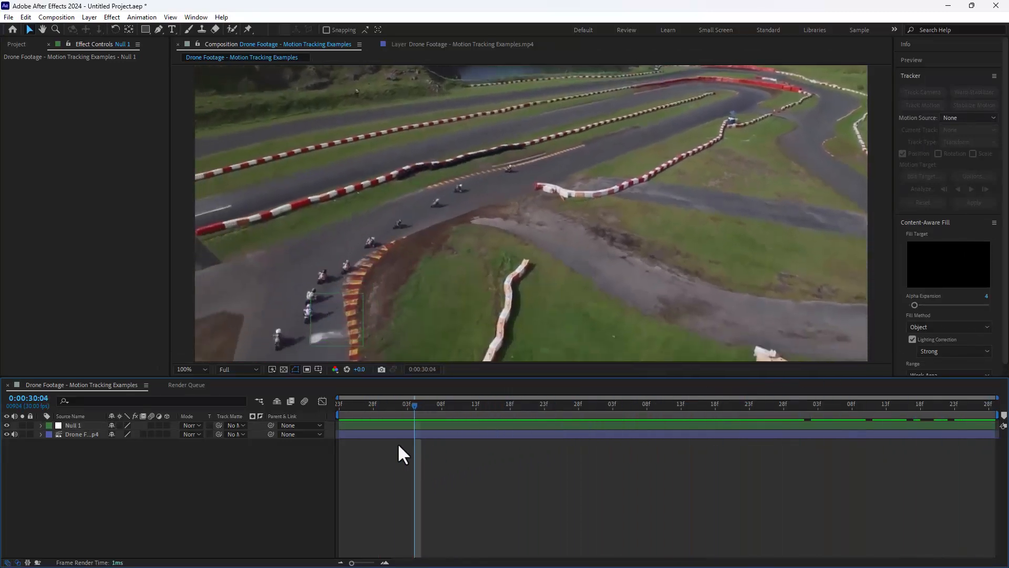
left_click_drag(335, 355, 240, 480)
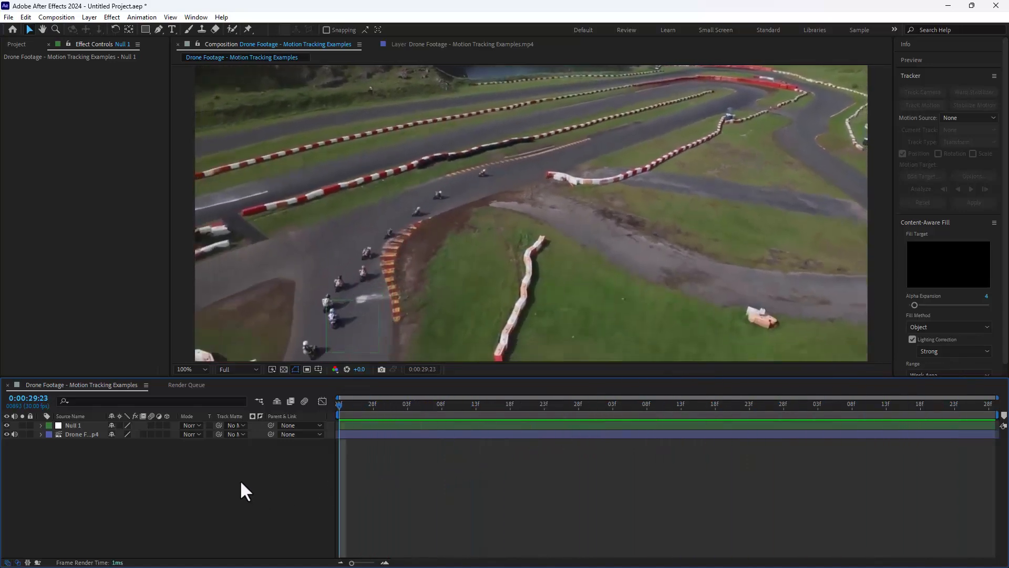
Add a text layer reading "Fastest" over the drone footage.
left_click(172, 30)
left_click(308, 259)
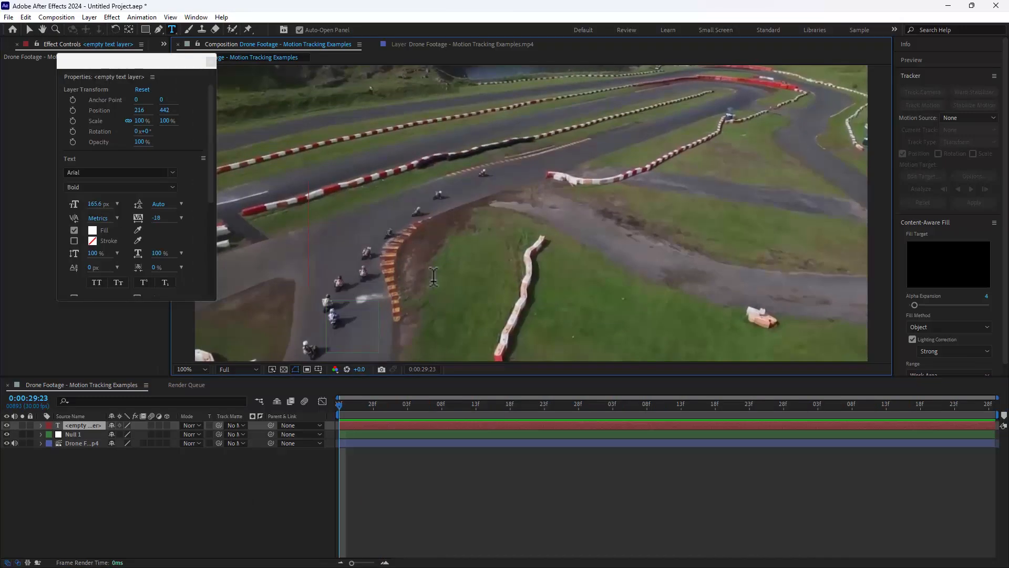
type("Fastest")
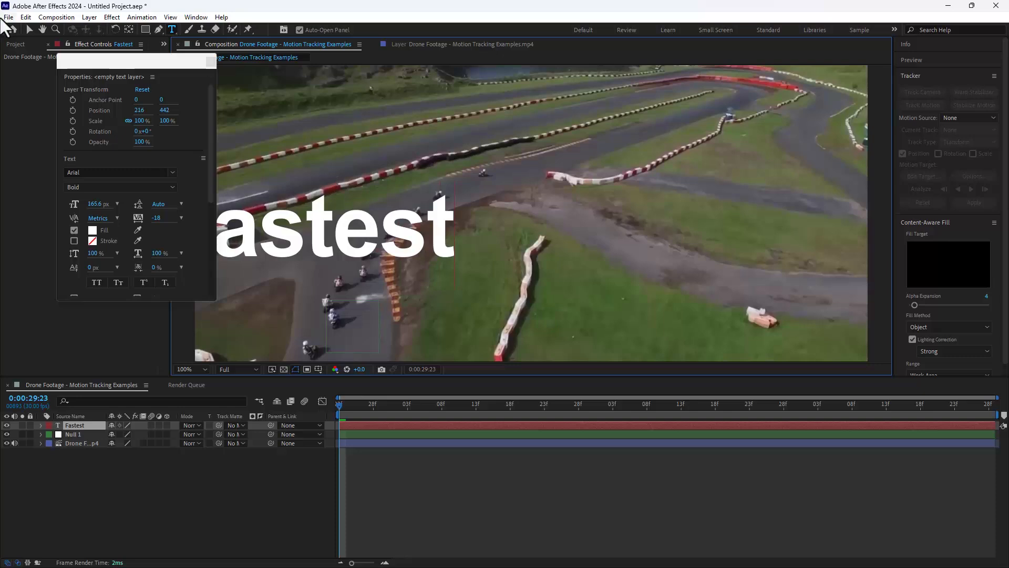
left_click(29, 30)
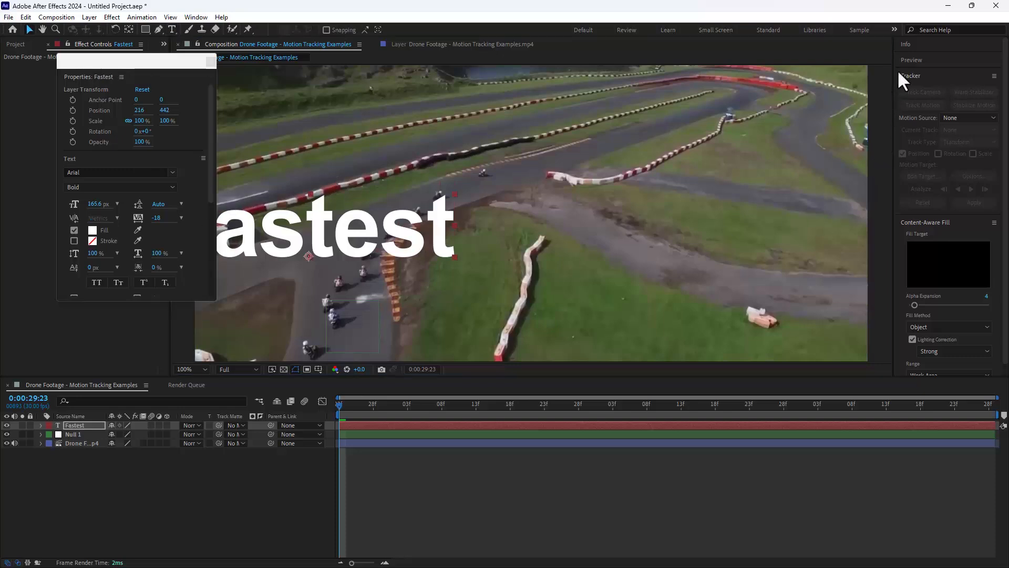
Reduce the text's font size to 28.6 px and move it beside the tracked rider.
left_click_drag(170, 62, 682, 69)
left_click_drag(608, 218, 590, 268)
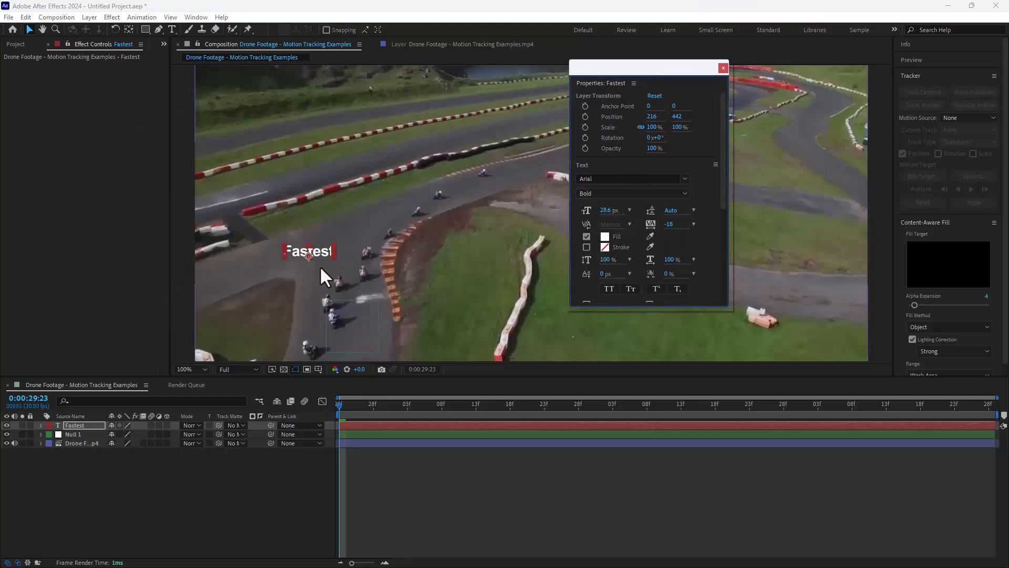
left_click_drag(325, 263, 506, 177)
scroll(375, 302, "up", 1)
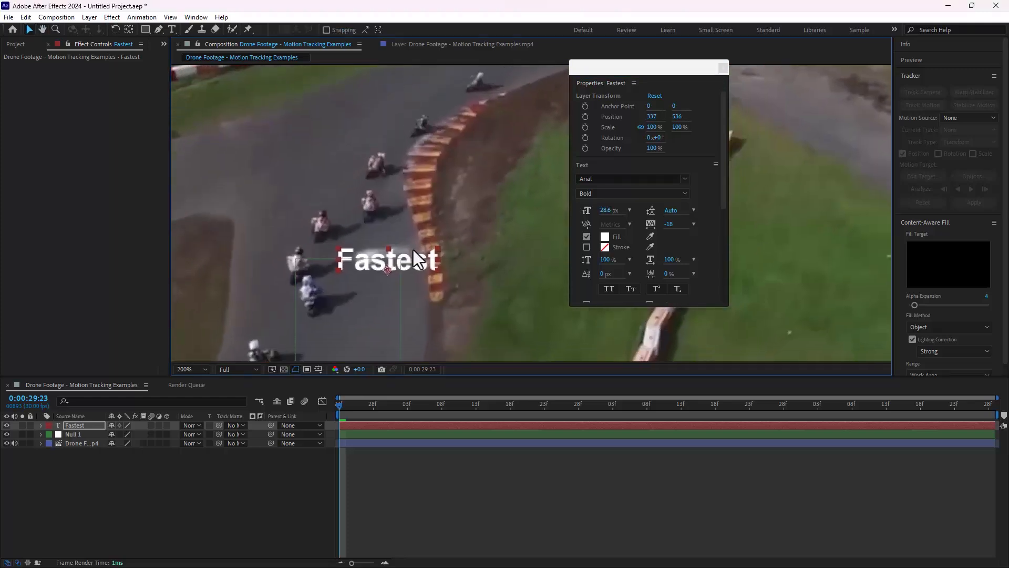
Move the text's anchor point to its lower-right corner and place that corner on the tracked rider, at position 248.5, 524.
left_click(128, 30)
left_click_drag(389, 272, 294, 256)
key("v")
key("y")
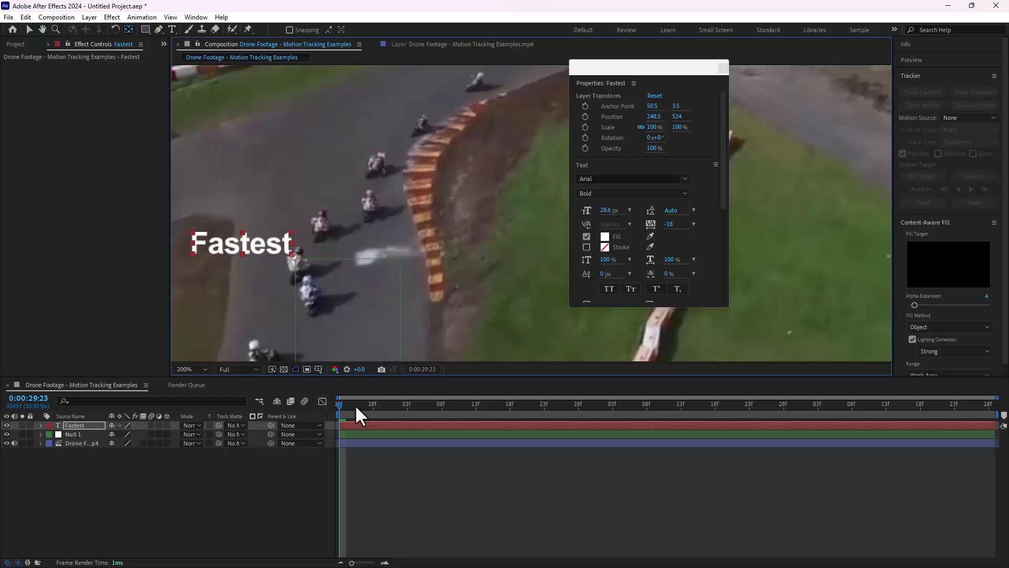
Parent the Fastest text layer to Null 1.
left_click_drag(356, 406, 332, 418)
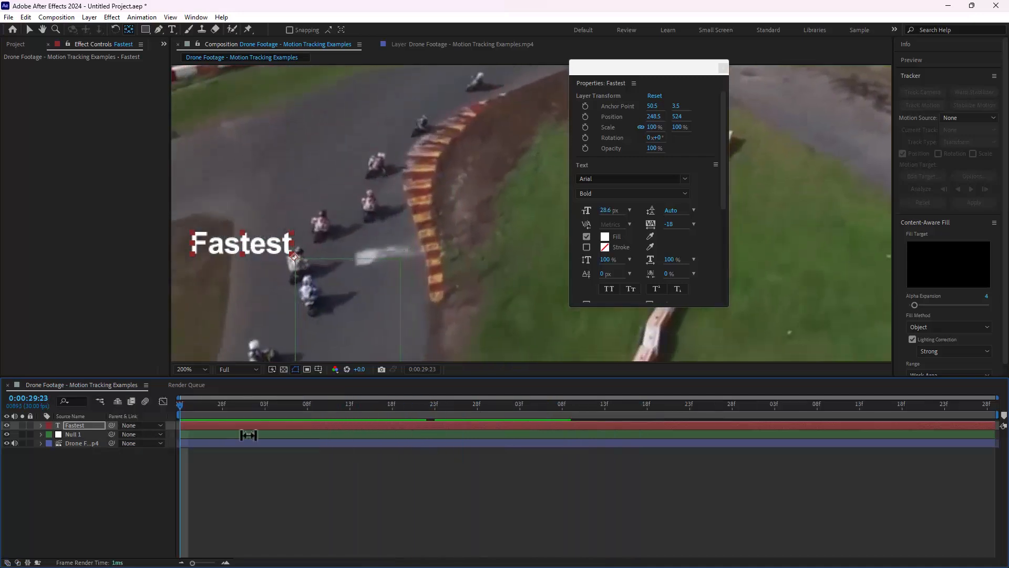
left_click_drag(270, 425, 70, 433)
scroll(237, 297, "down", 2)
Preview the composition to check how the text follows the rider, moving the floating Properties panel aside and closing it.
left_click_drag(625, 68, 796, 382)
left_click(527, 488)
key("space")
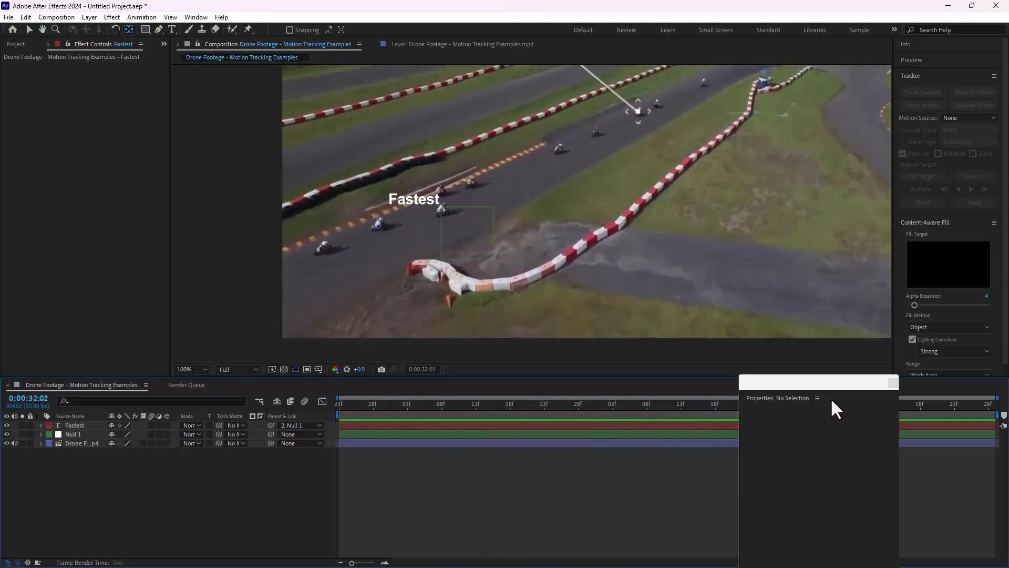
left_click_drag(690, 423, 763, 395)
left_click(892, 382)
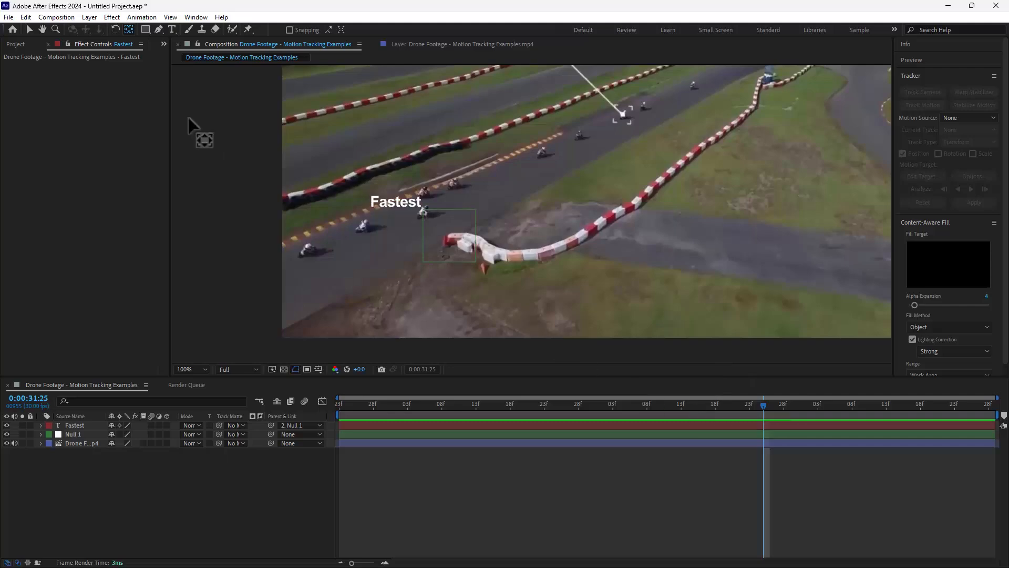
Import setext.mov and create a new composition from it.
double_click(71, 247)
left_click_drag(35, 160, 66, 252)
left_click_drag(66, 253, 36, 371)
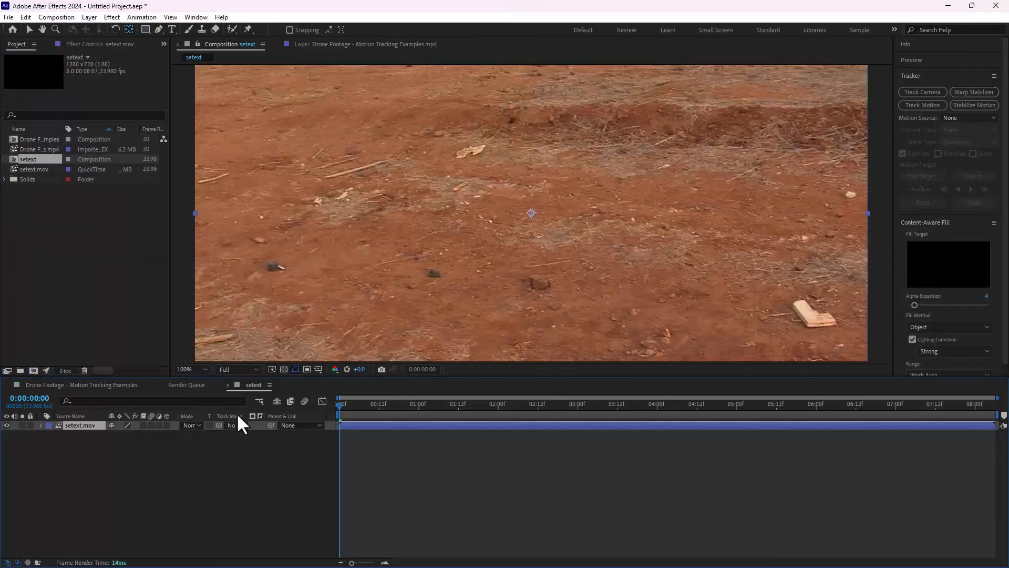
Look through the setext.mov clip, return to its start and run a 3D camera track on the layer.
left_click_drag(342, 403, 826, 412)
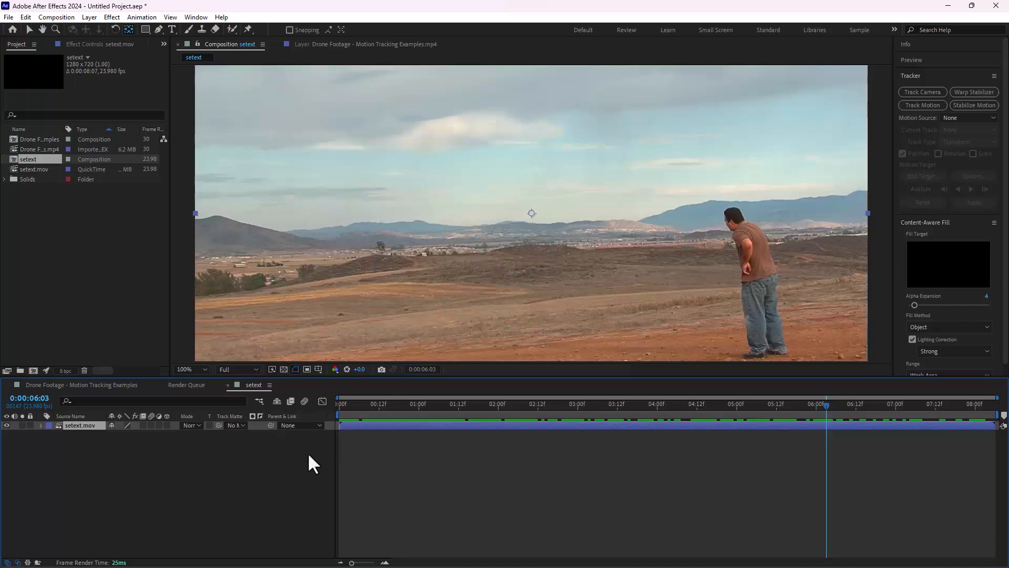
key("Home")
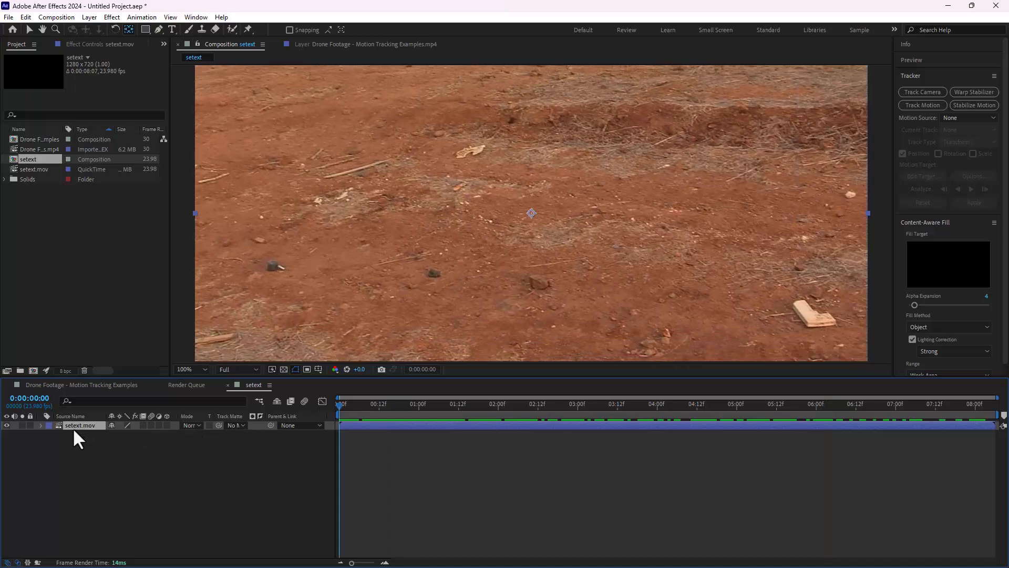
left_click(921, 93)
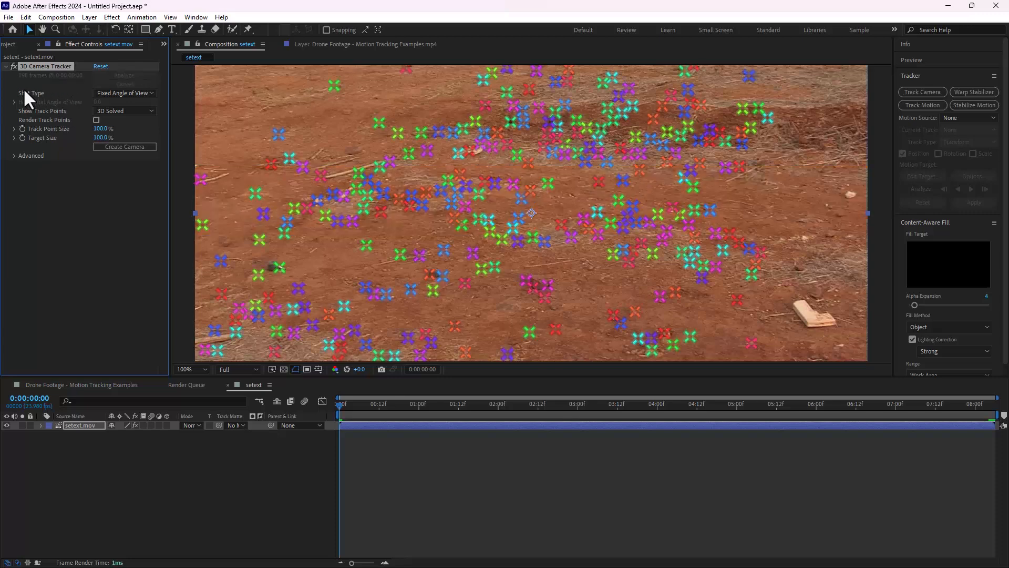
Examine the solved 3D track points through the clip and fit the whole frame in the composition view.
left_click(400, 300)
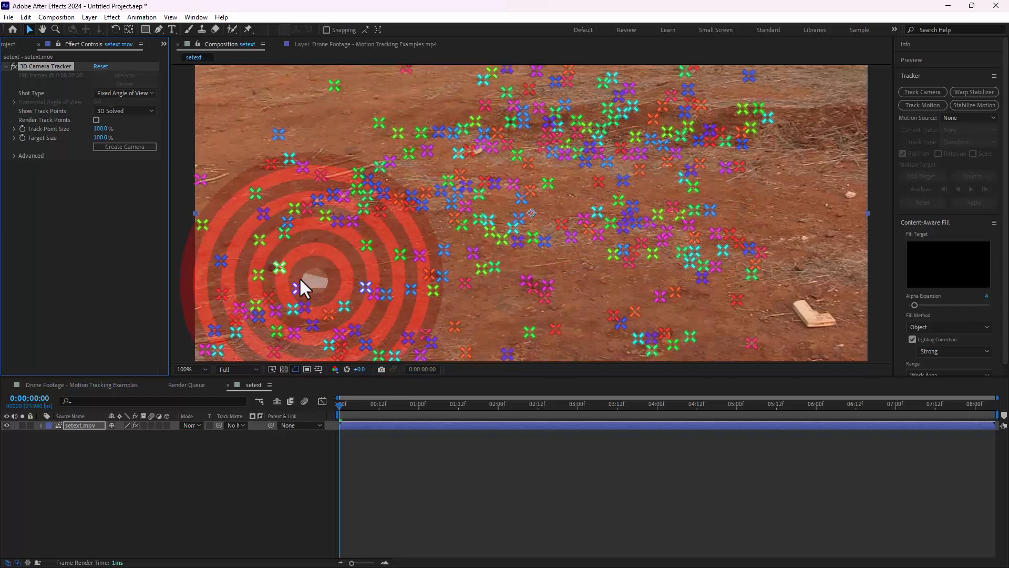
left_click_drag(351, 408, 727, 421)
left_click(201, 368)
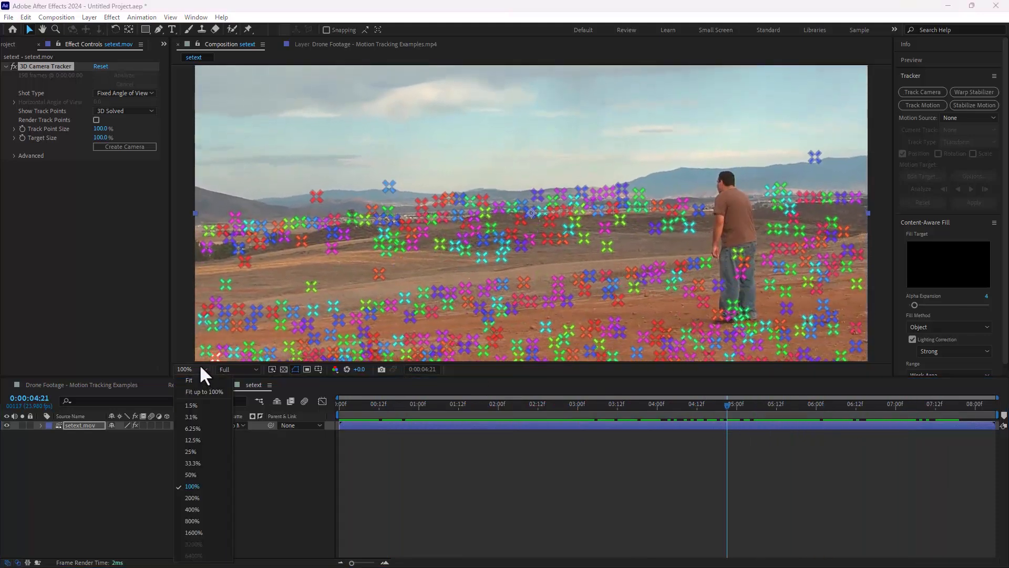
left_click(205, 385)
At 0:00:01:03, create a null and camera from the track point near the frame's upper-left corner, and scrub to the clip's end.
left_click_drag(382, 414, 431, 463)
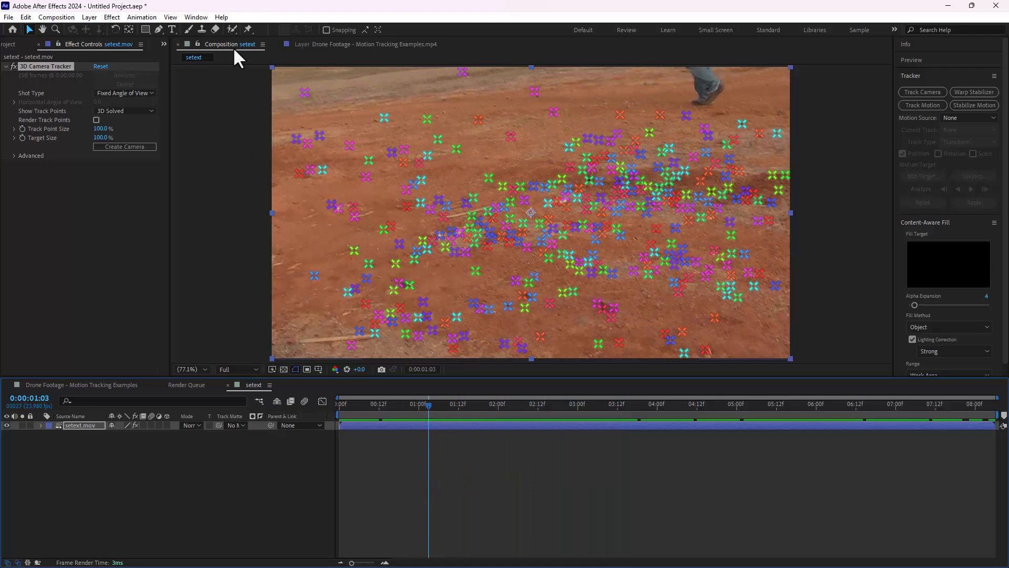
right_click(304, 91)
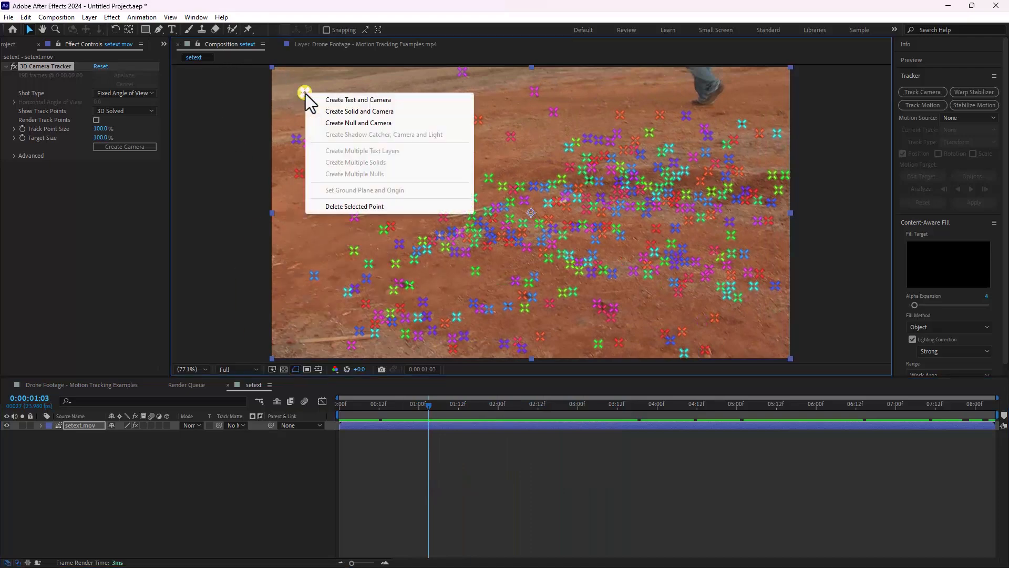
left_click(343, 123)
left_click(388, 335)
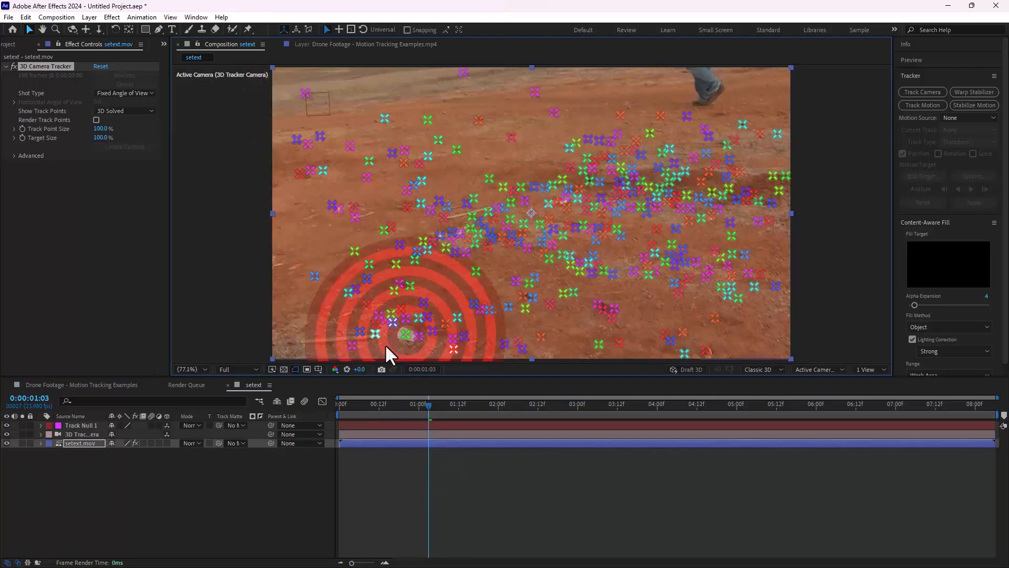
left_click_drag(398, 413, 993, 403)
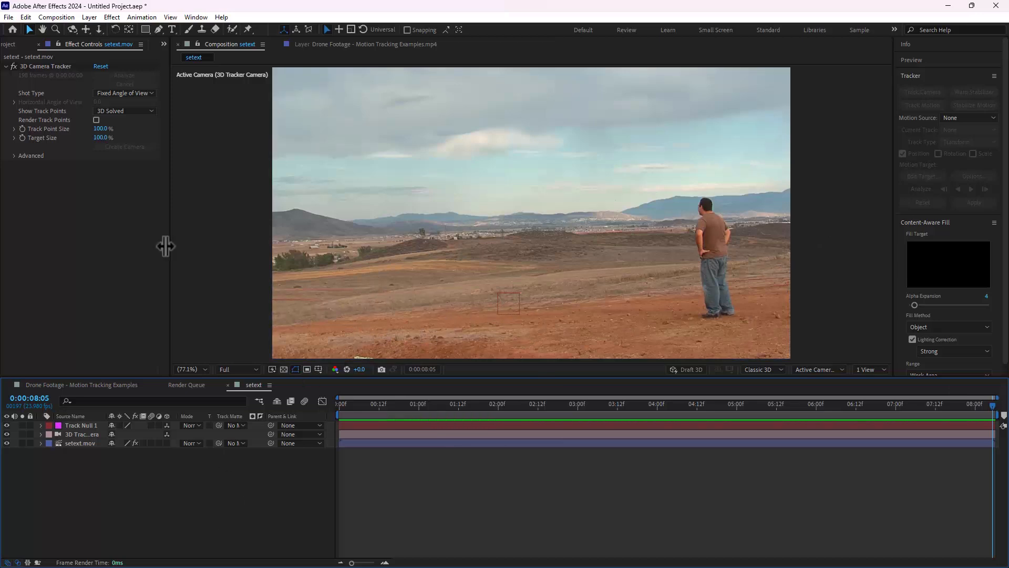
Add a "3D TRACKING" text layer, enlarge it to 98.6 px and move it to the middle of the frame.
left_click(173, 30)
left_click(464, 248)
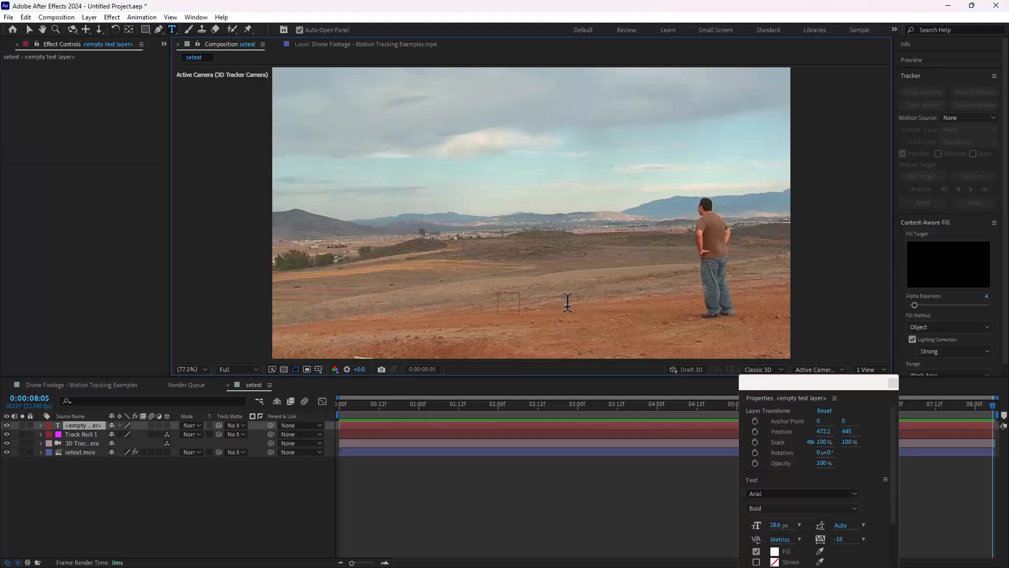
type("3D TRACKING")
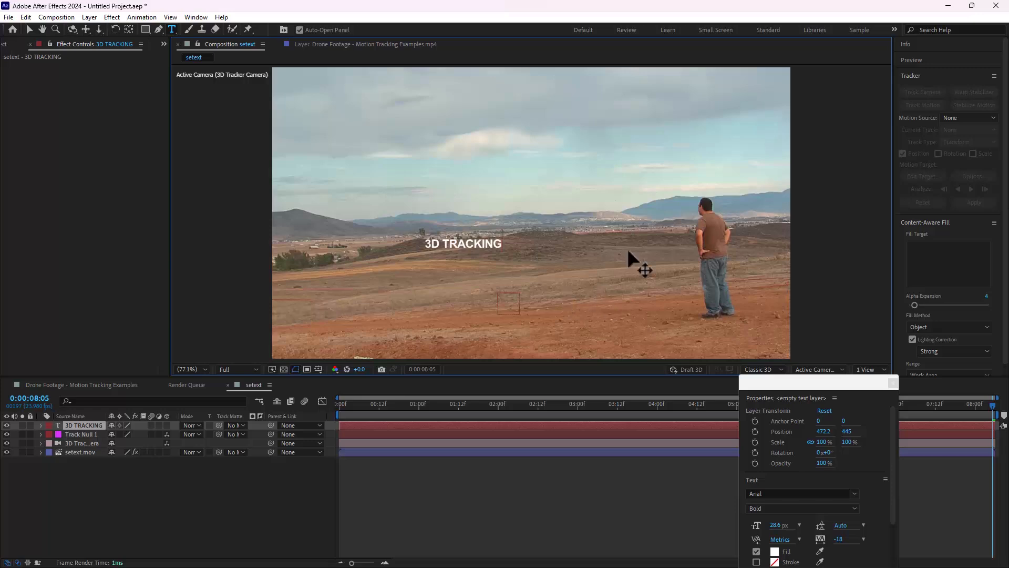
left_click(30, 29)
left_click_drag(776, 525, 813, 521)
left_click_drag(508, 238, 552, 240)
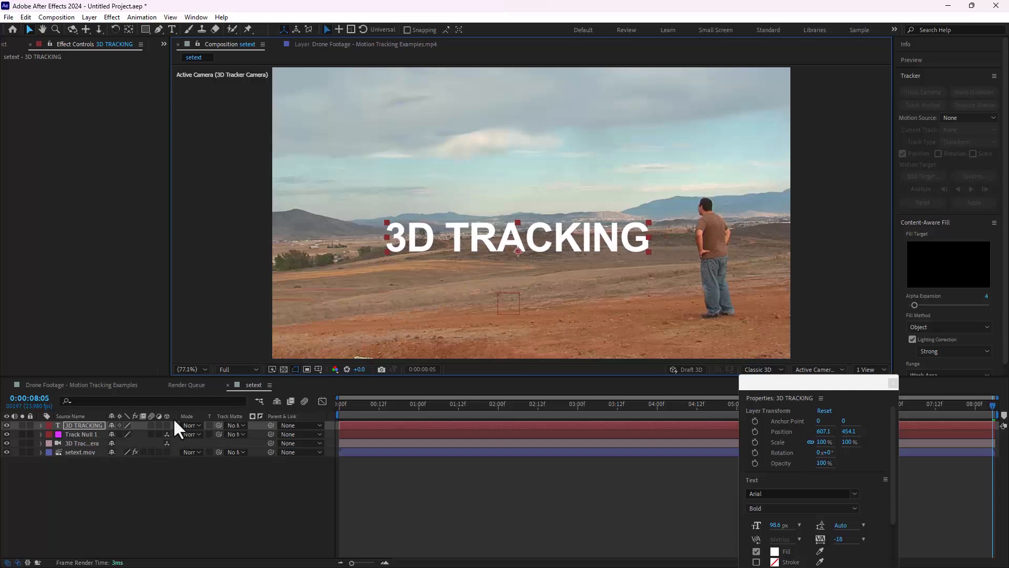
Make the 3D TRACKING text a 3D layer and scrub through the clip to 0:00:03:22 to check its tracking.
mouse_move(270, 423)
left_mouse_down()
mouse_move(71, 440)
mouse_move(87, 421)
mouse_move(265, 425)
left_mouse_up()
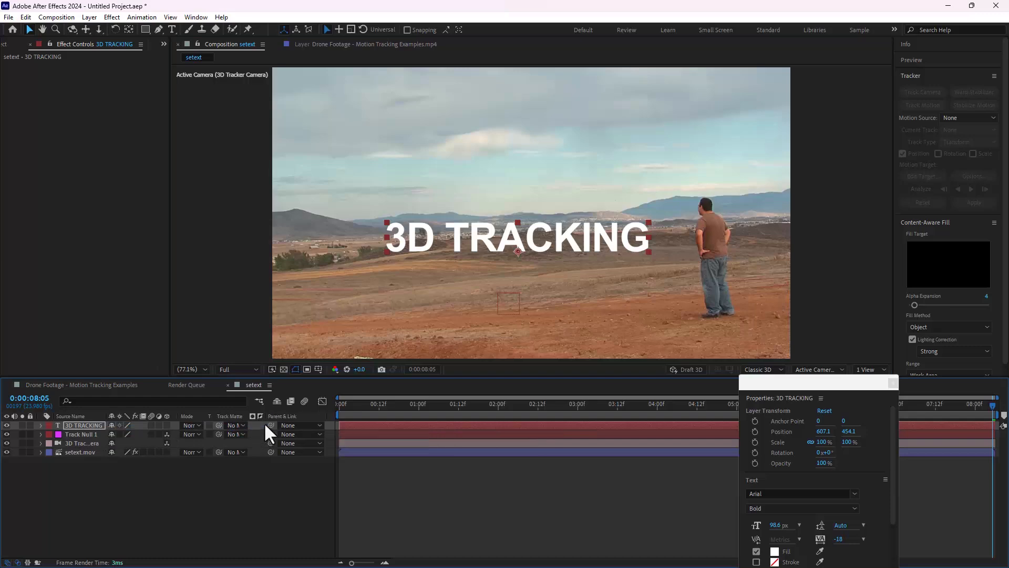
left_click(166, 425)
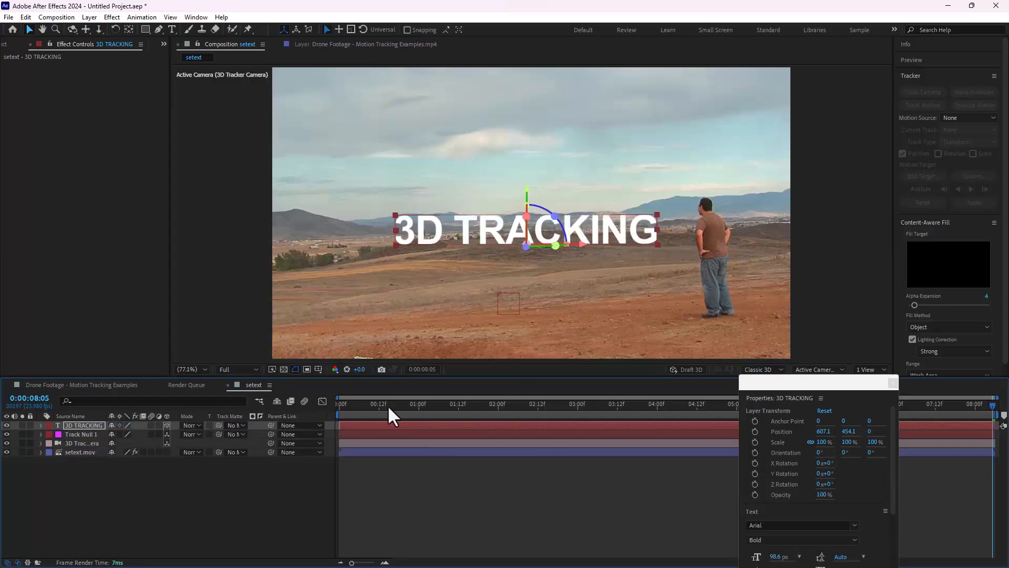
left_click(386, 404)
left_click_drag(387, 406, 650, 371)
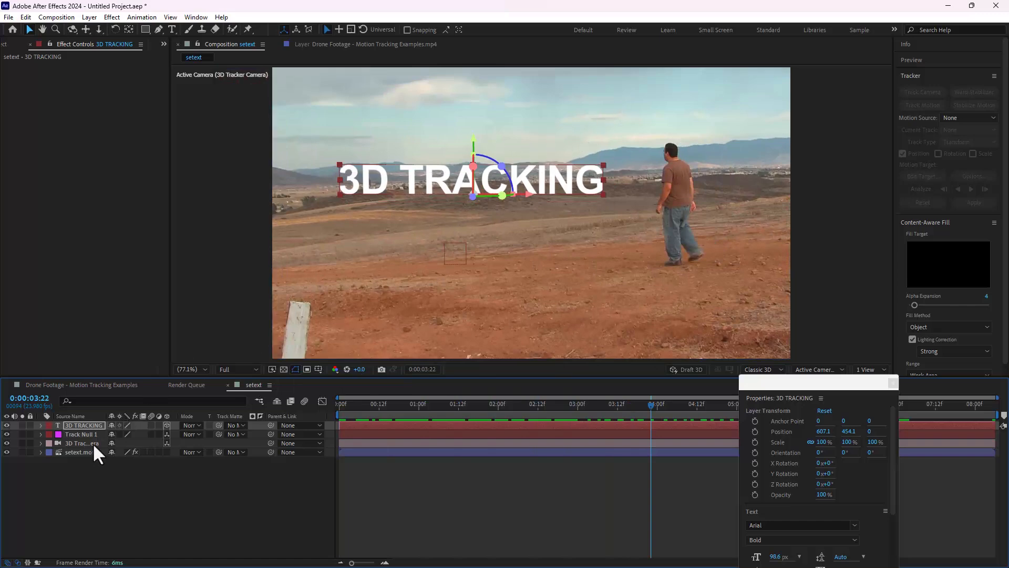
Review the Drone Footage composition's text and null layers for comparison, and return to the setext composition.
left_click(191, 386)
left_click(118, 387)
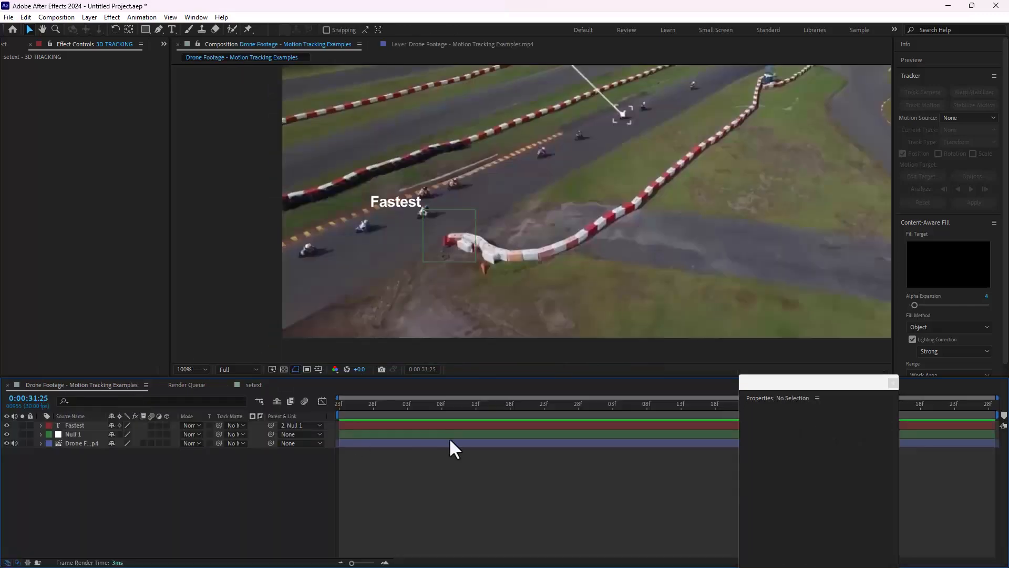
left_click_drag(425, 418, 765, 416)
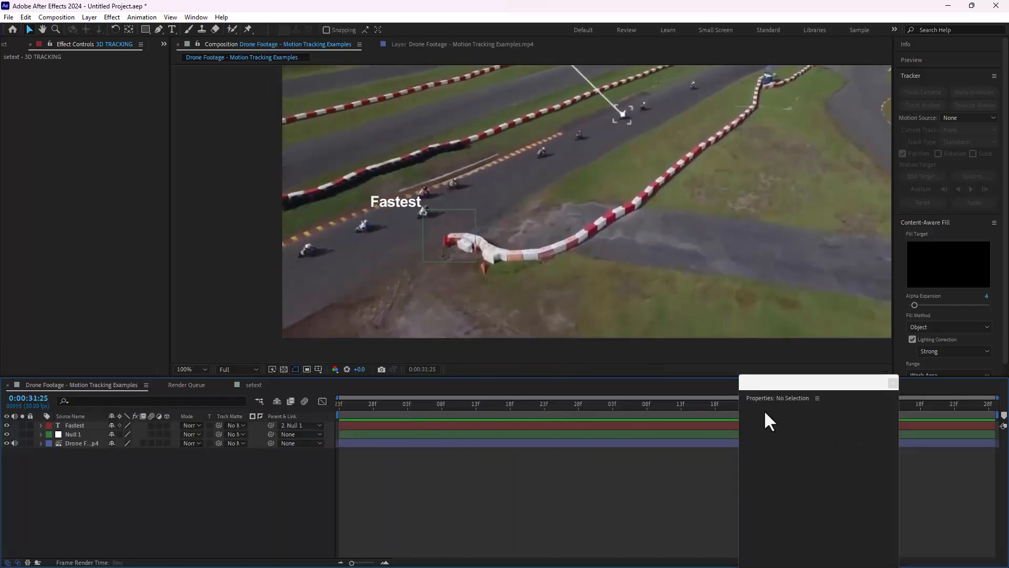
left_click(63, 435)
left_click(252, 384)
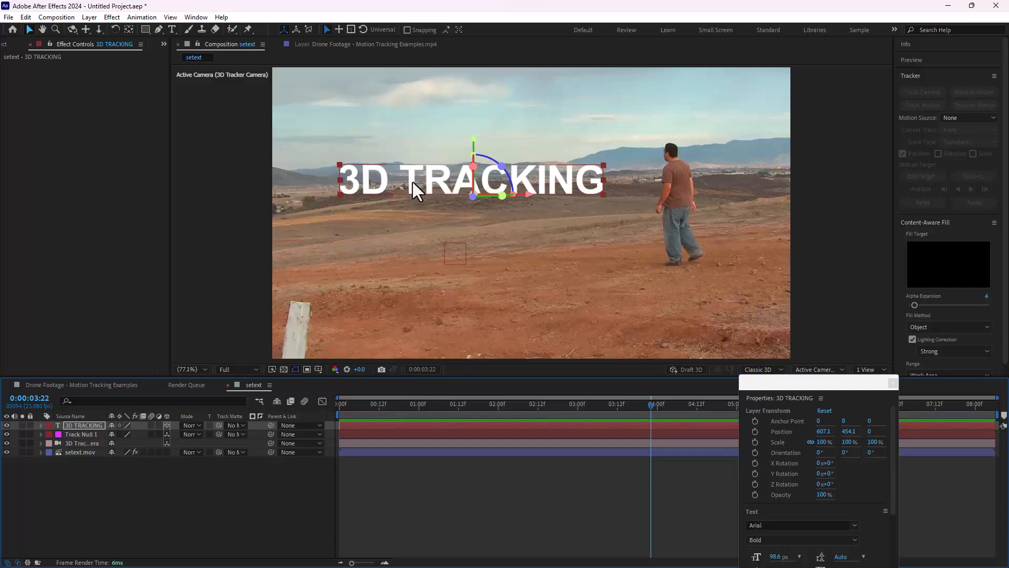
Close the floating Properties panel and scrub the setext composition to 0:00:04:14.
left_click(892, 382)
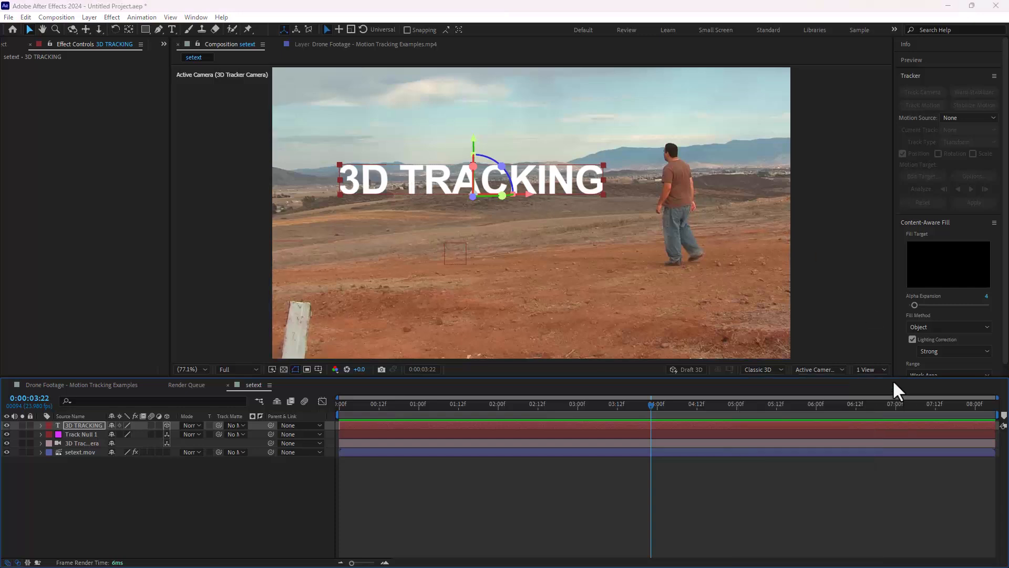
left_click_drag(421, 404, 703, 381)
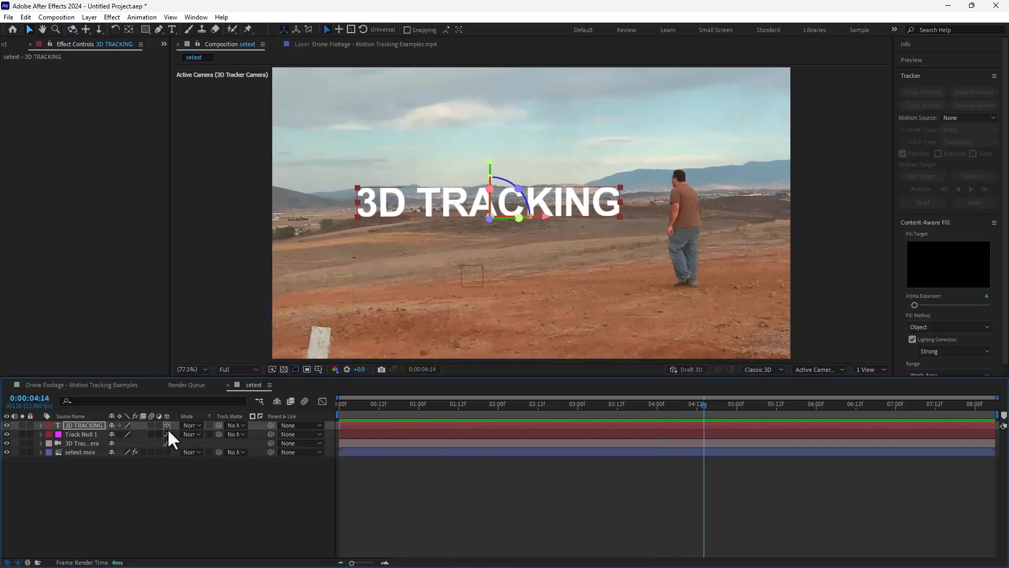
Try moving the 3D TRACKING text toward the frame's lower-left area, scrub to check its motion, and undo the move.
left_click_drag(490, 218, 273, 302)
left_click(340, 409)
left_click_drag(339, 408, 752, 423)
key("ctrl+z")
key("ctrl+z")
Switch the 3D TRACKING text back to 2D and, at 0:00:08:05, shift it slightly left and down over the hills.
left_click(167, 425)
left_click_drag(320, 417, 994, 436)
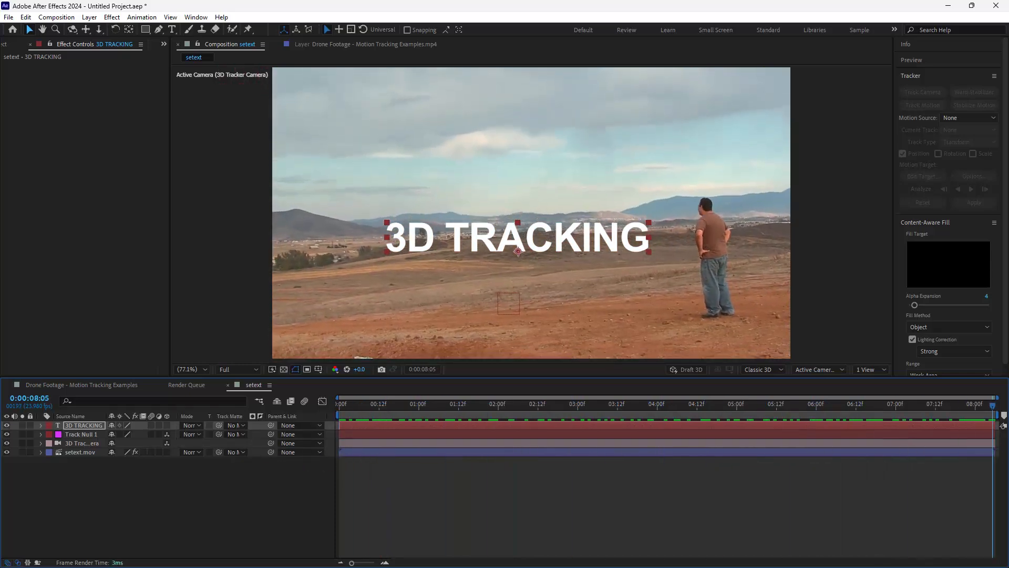
left_click_drag(566, 235, 537, 242)
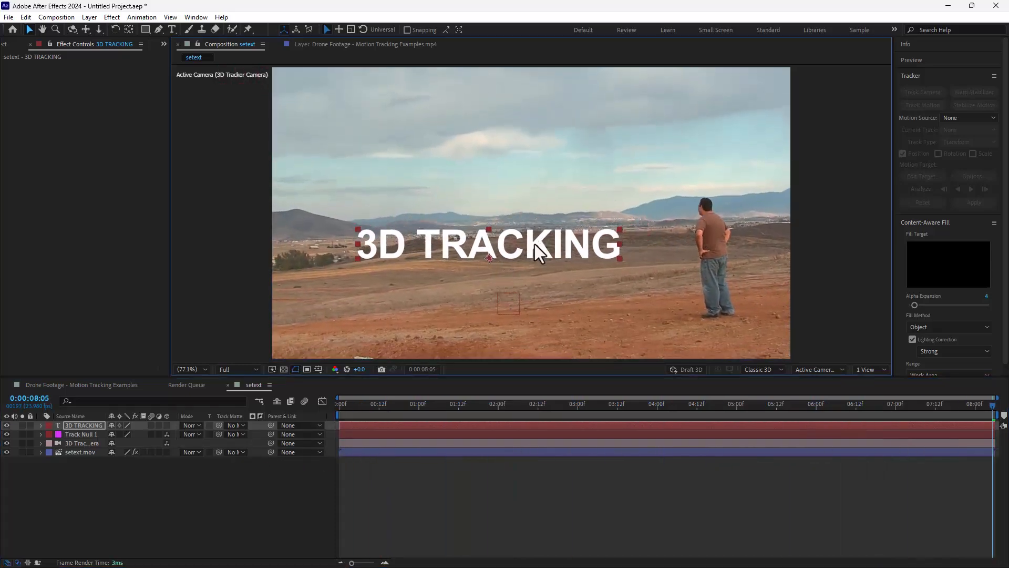
Make the 3D TRACKING text a 3D layer again and scrub the clip to 0:00:02:04 to check it.
key("F4")
key("F4")
left_click(167, 424)
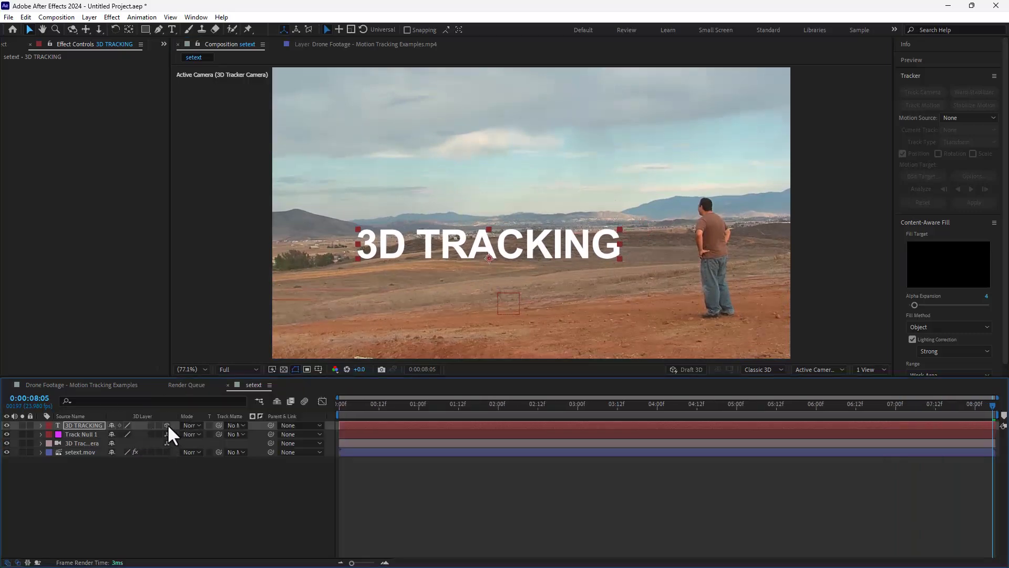
left_click_drag(357, 400, 369, 430)
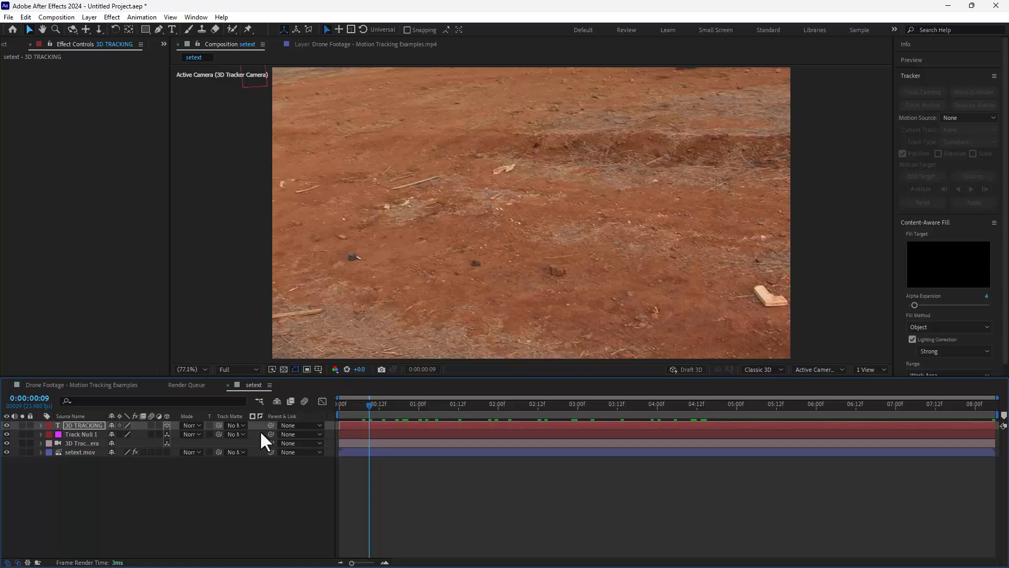
left_click_drag(363, 410, 511, 429)
left_click(113, 16)
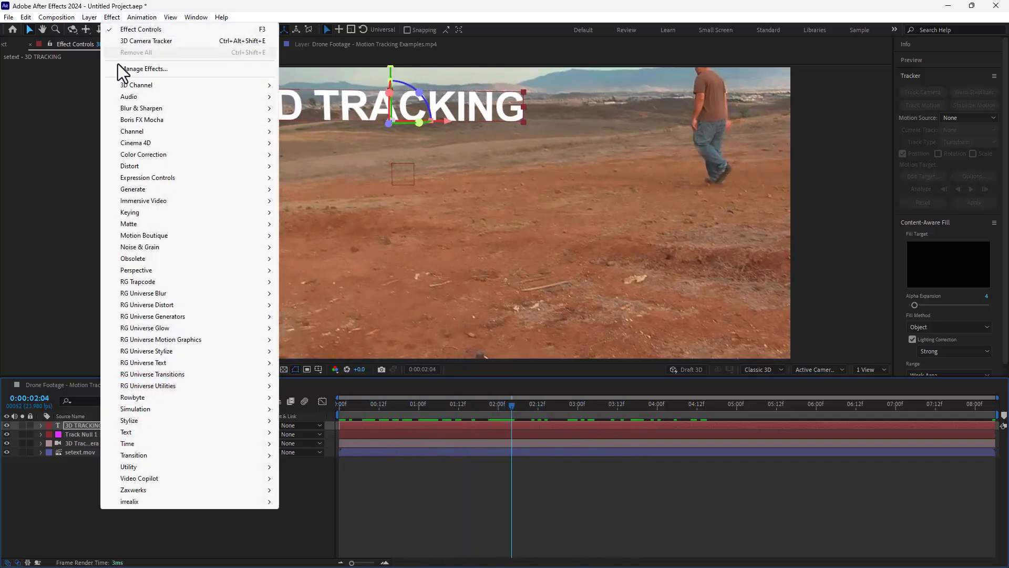
mouse_move(186, 479)
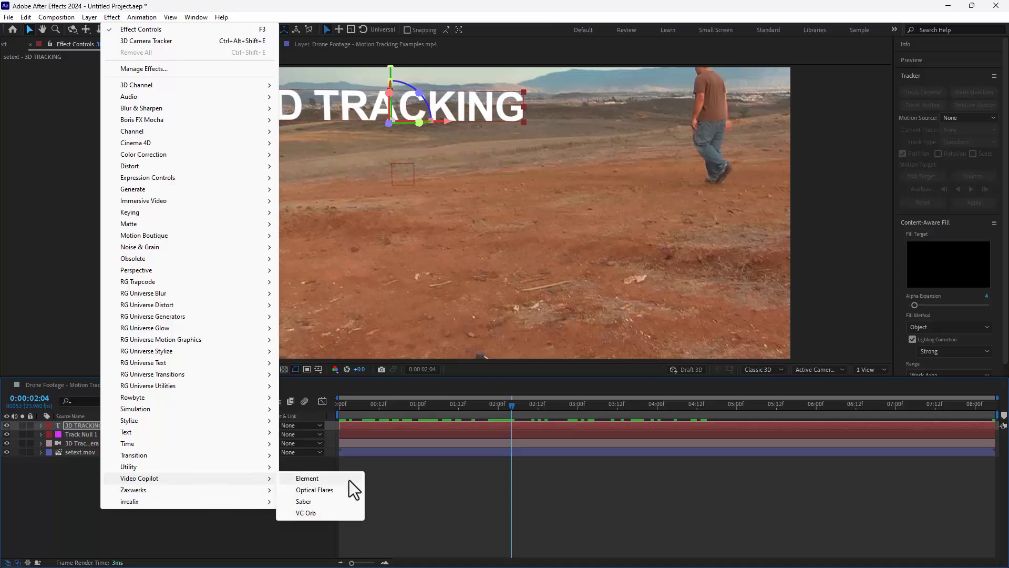
left_click(731, 504)
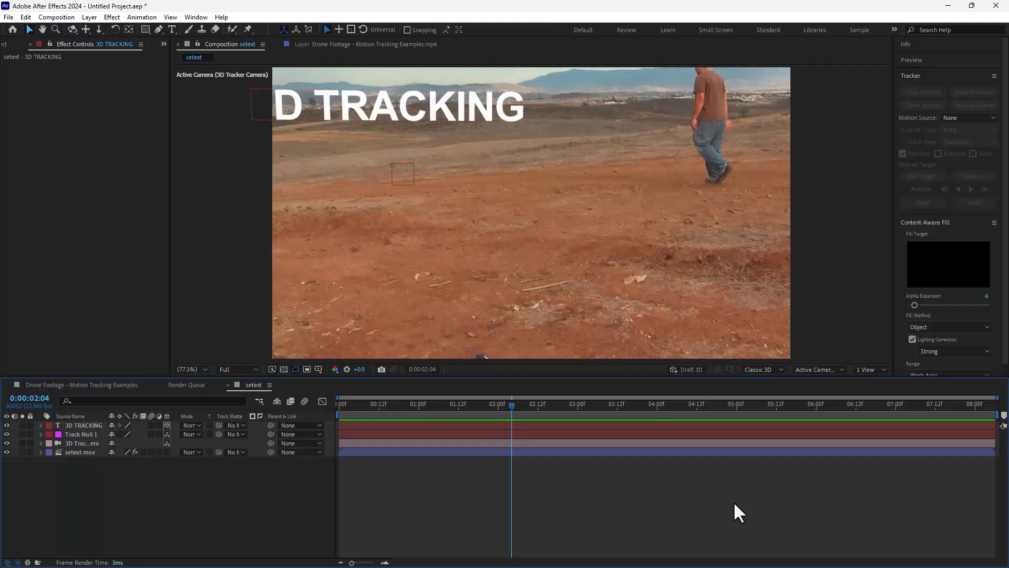
Create a red solid layer at the default settings and apply Video Copilot's Element effect to it.
key("ctrl+y")
key("Return")
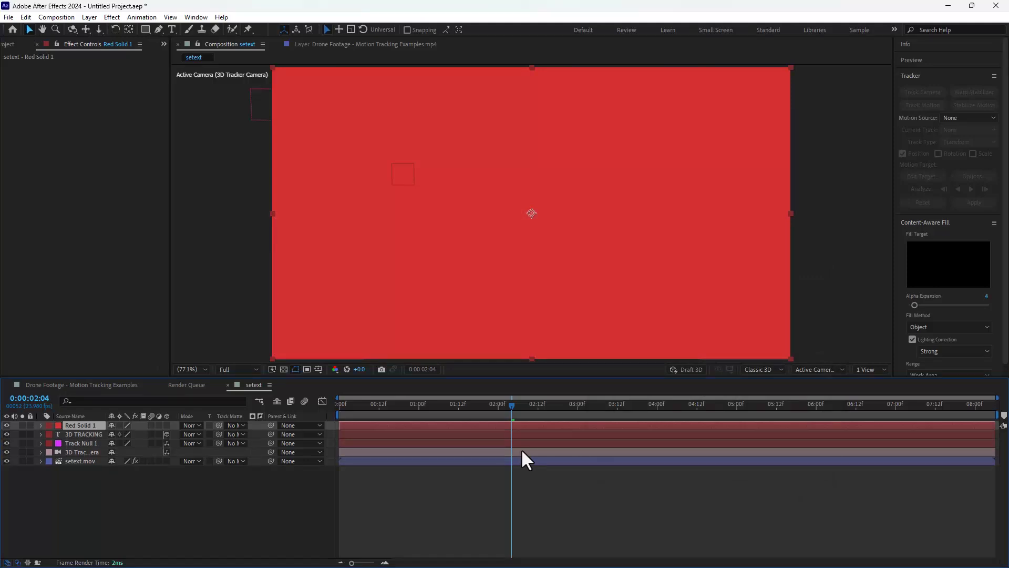
left_click(111, 17)
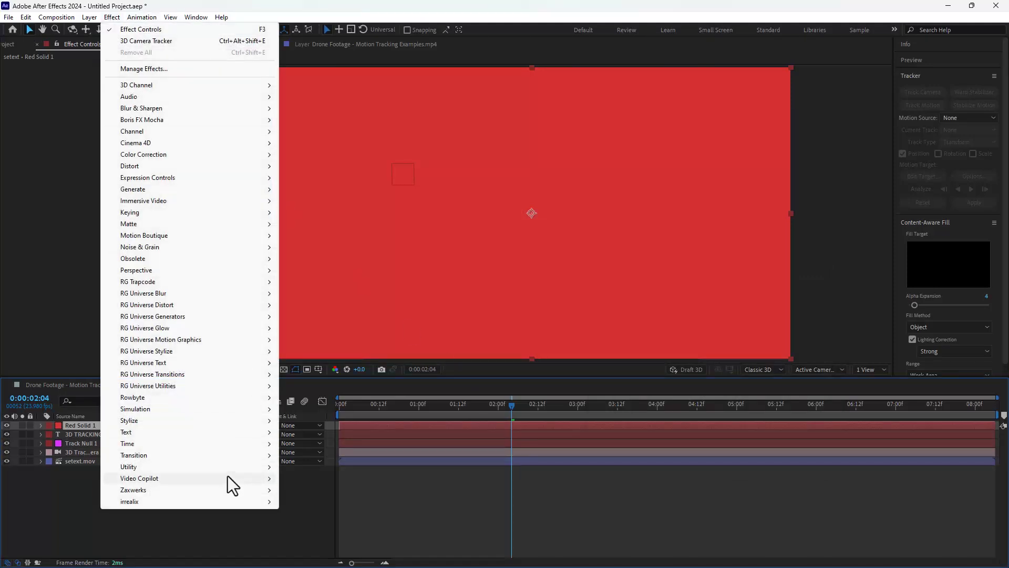
mouse_move(191, 479)
left_click(305, 480)
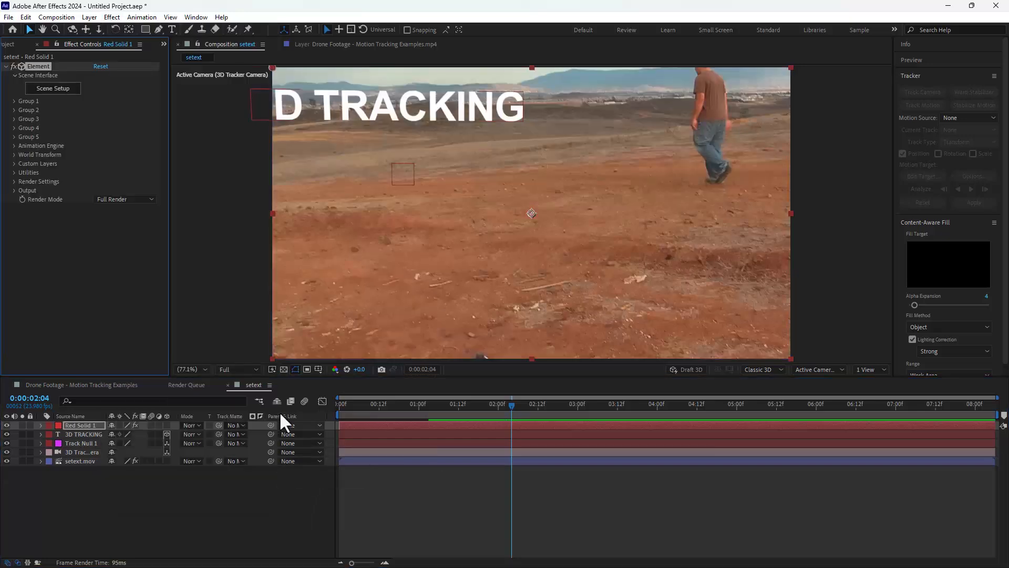
In Element's scene setup, browse the Fresh_Food models, add tomato_sliced to the scene and accept the setup.
left_click(55, 88)
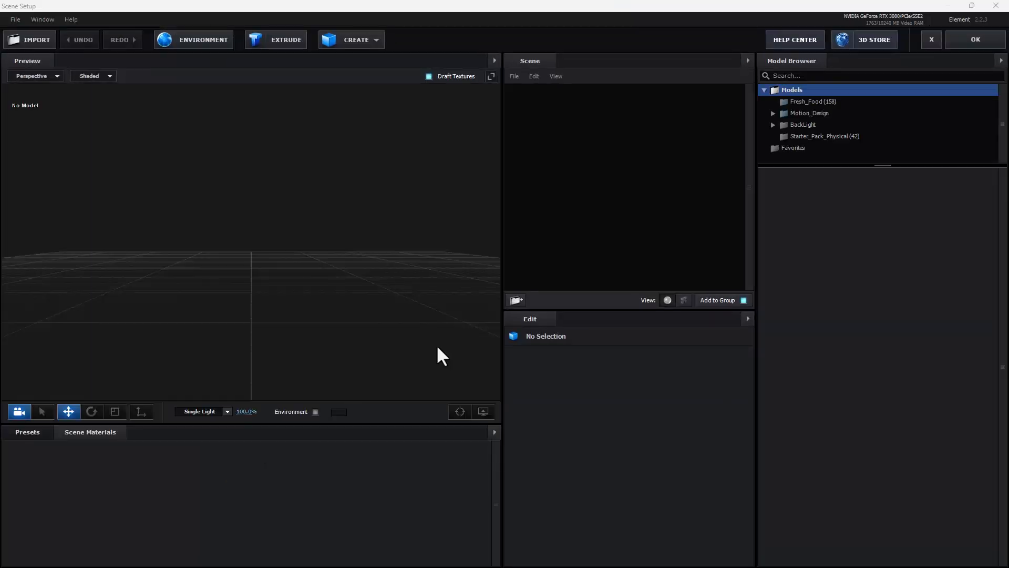
left_click(799, 103)
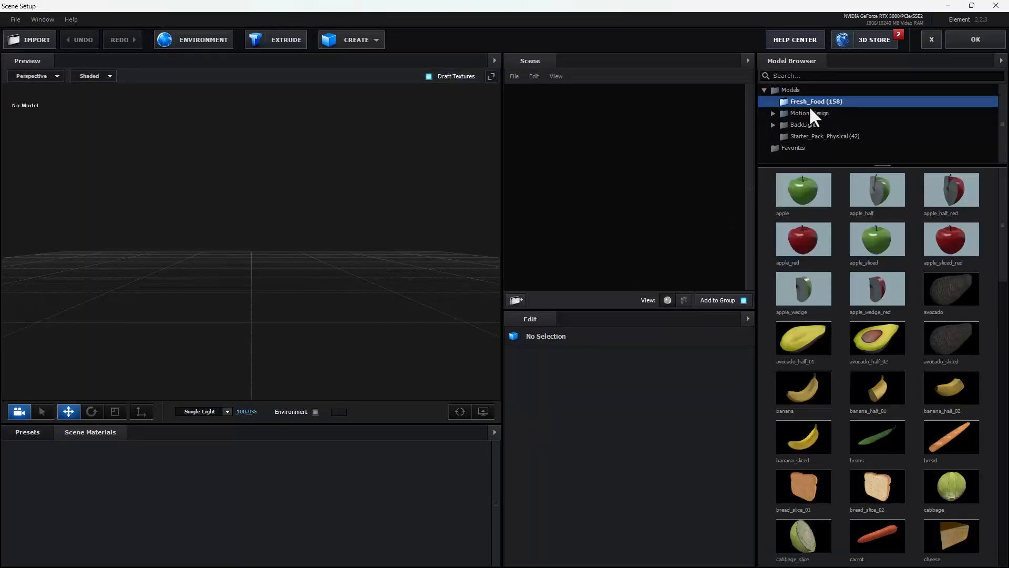
scroll(891, 361, "down", 7)
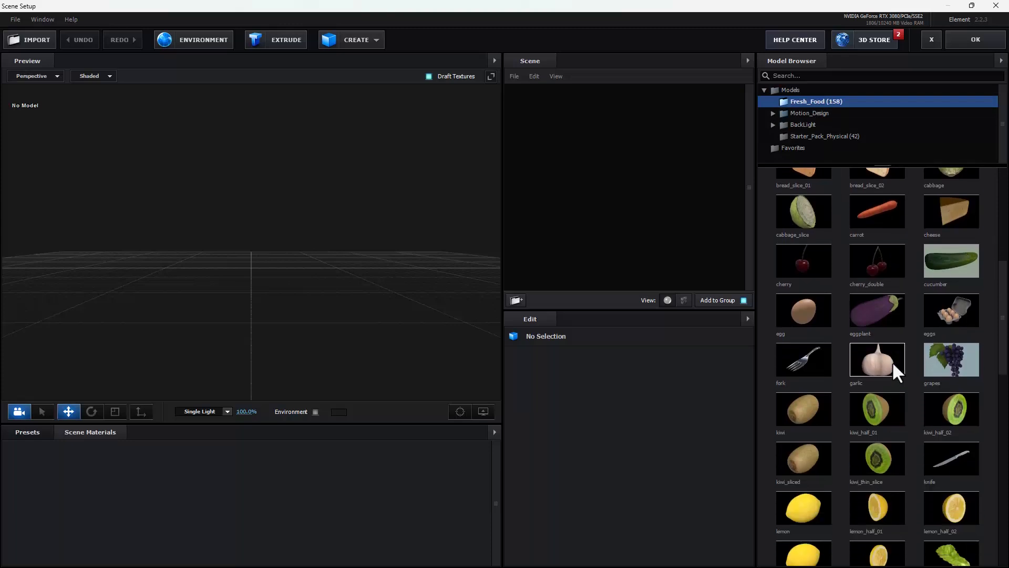
scroll(892, 361, "down", 8)
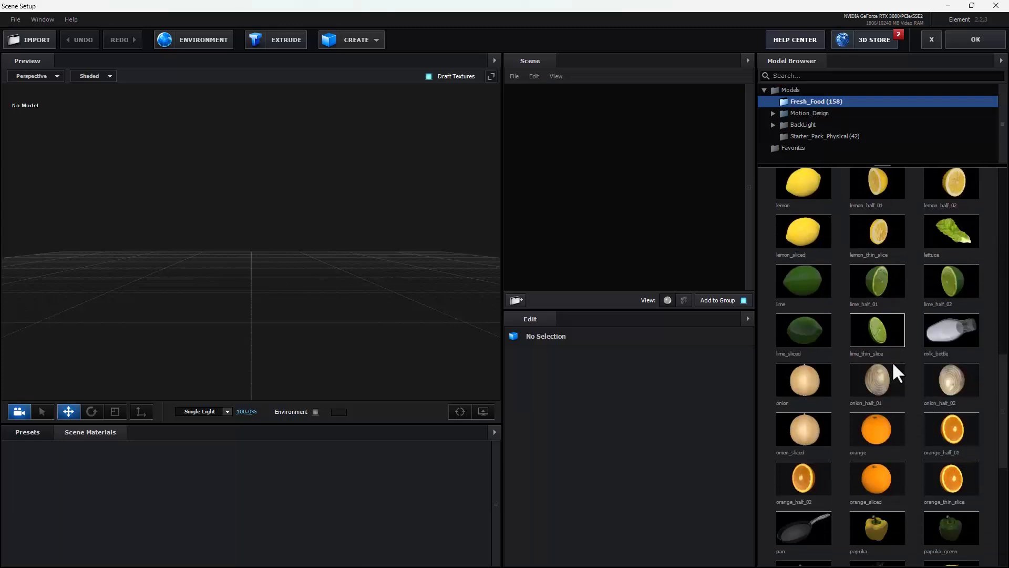
scroll(894, 362, "down", 4)
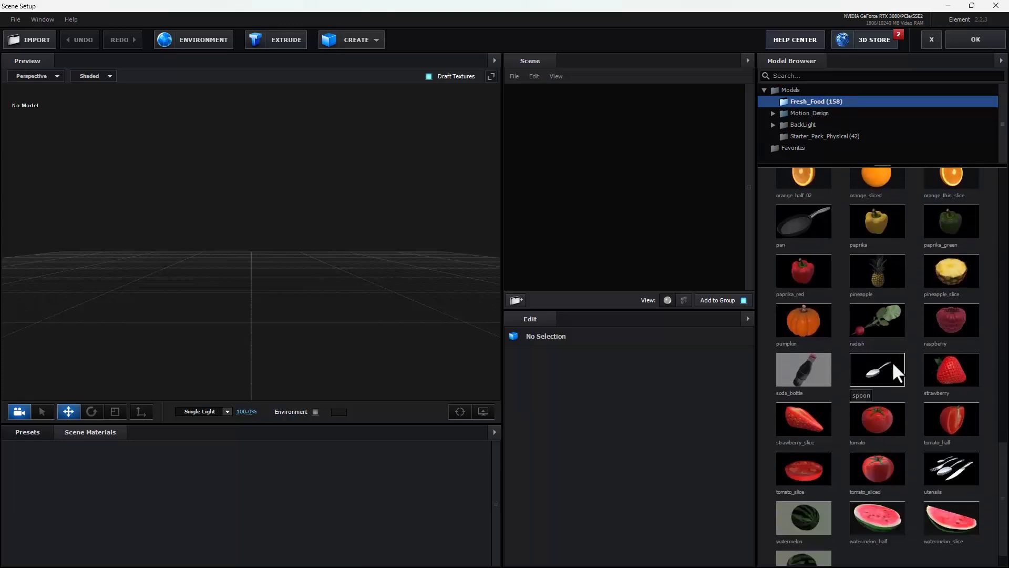
scroll(843, 389, "up", 4)
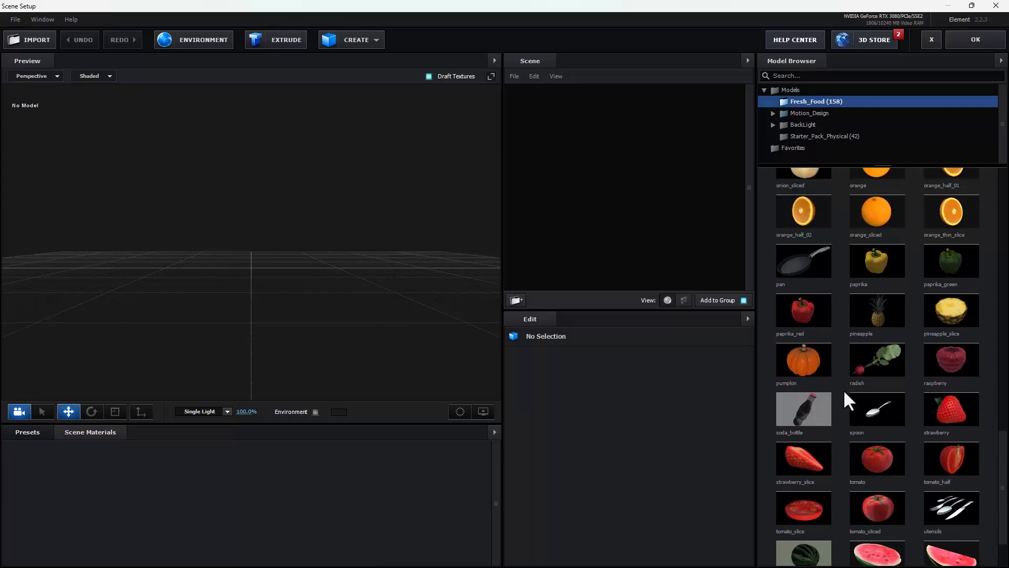
scroll(844, 398, "up", 10)
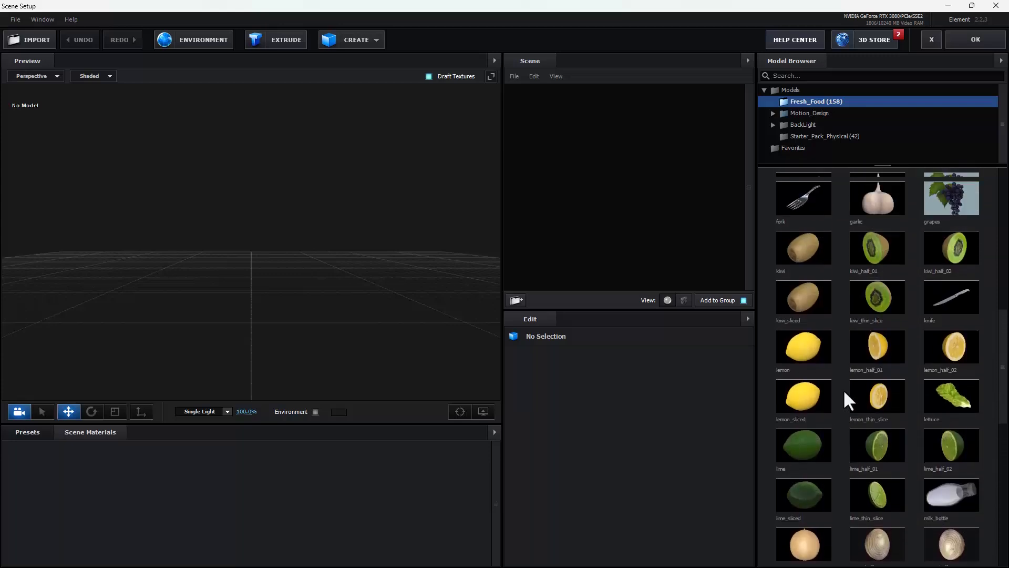
scroll(844, 393, "up", 2)
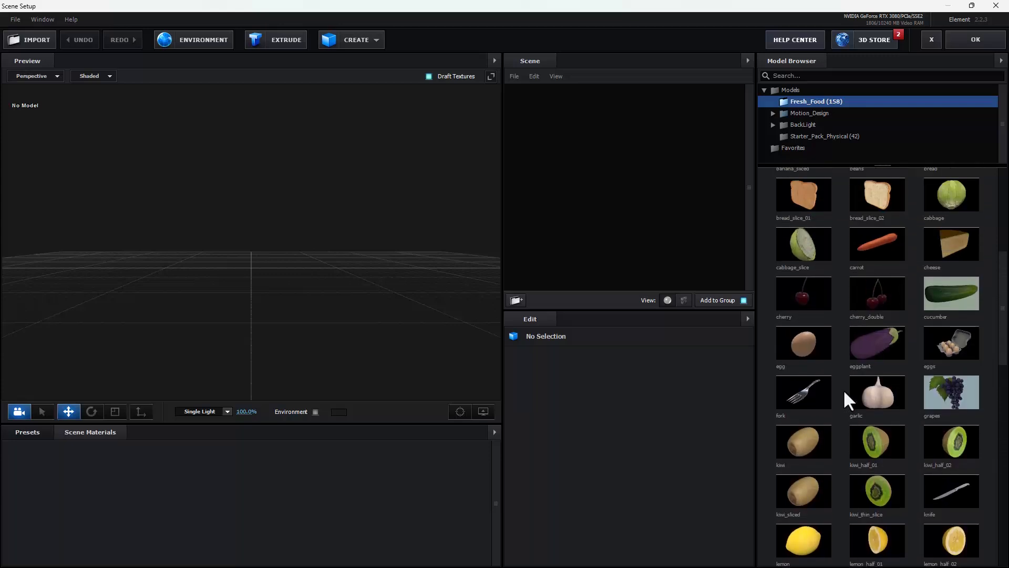
scroll(843, 389, "up", 5)
scroll(843, 389, "up", 2)
scroll(843, 389, "down", 11)
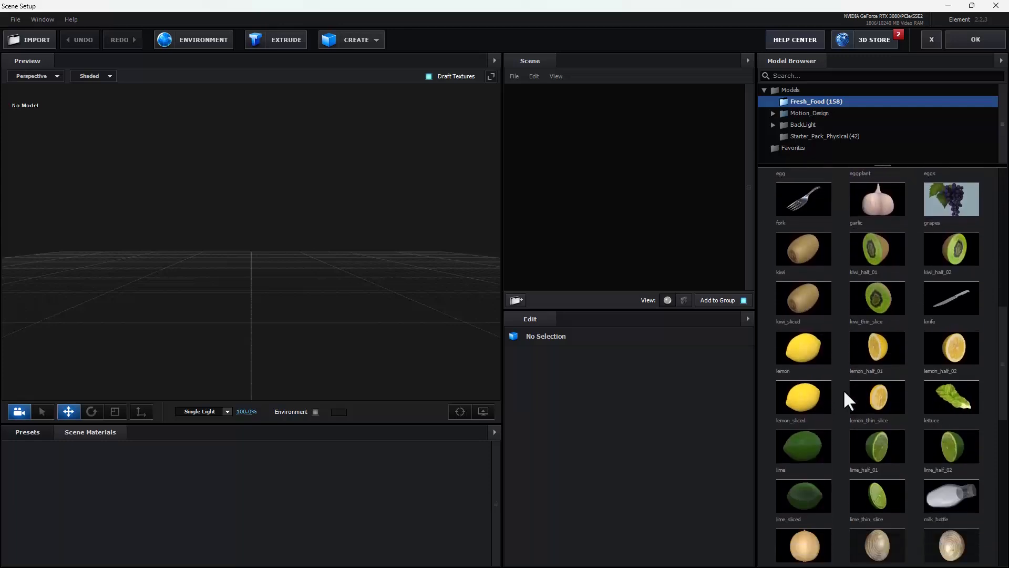
scroll(843, 389, "down", 9)
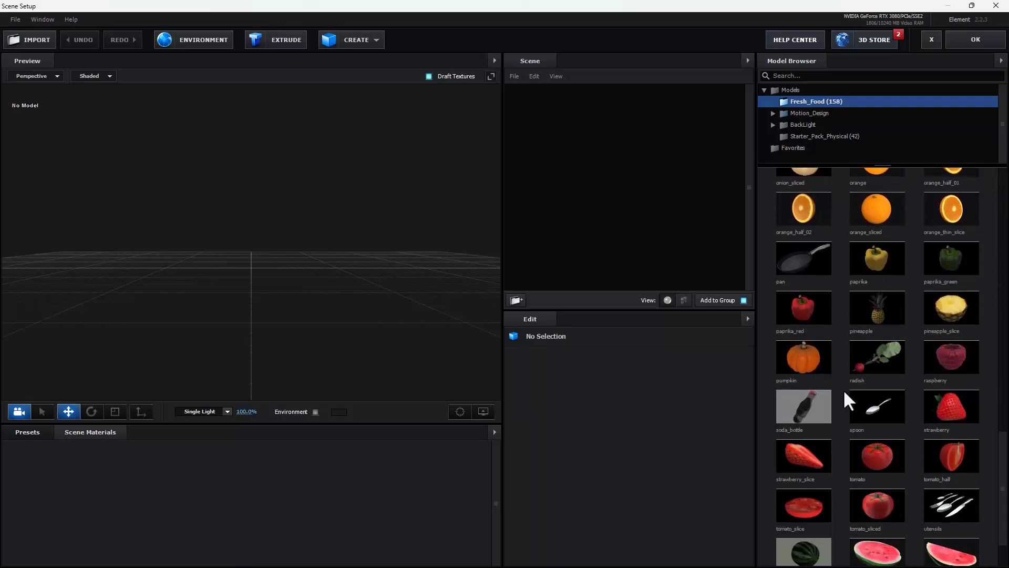
scroll(843, 389, "down", 1)
scroll(843, 389, "down", 1)
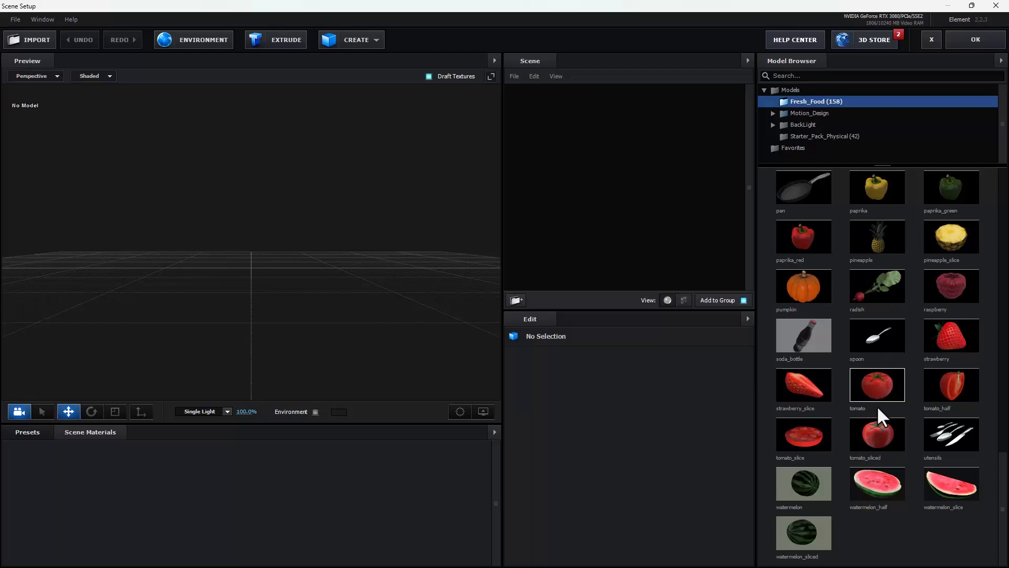
left_click(865, 435)
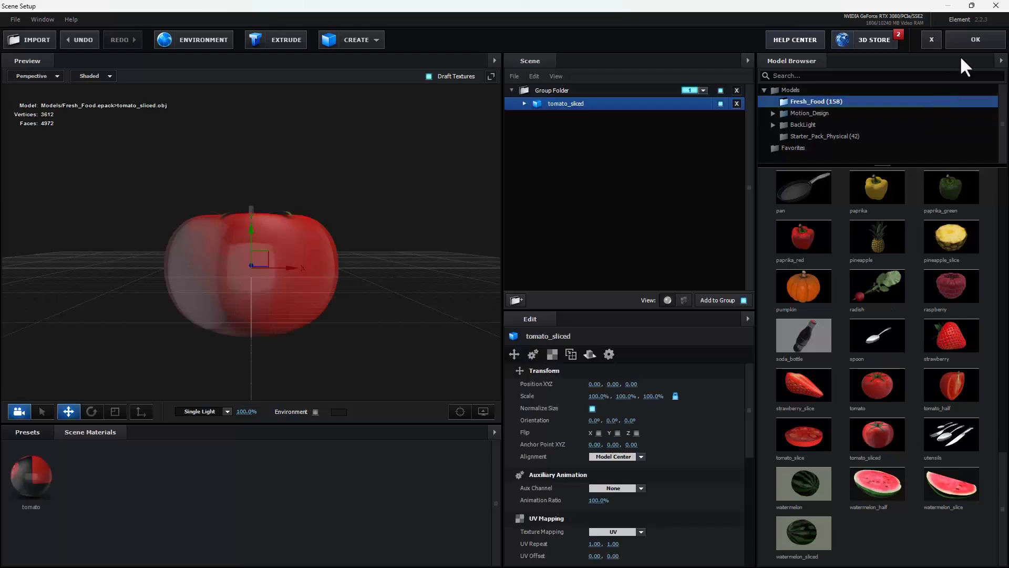
left_click(976, 39)
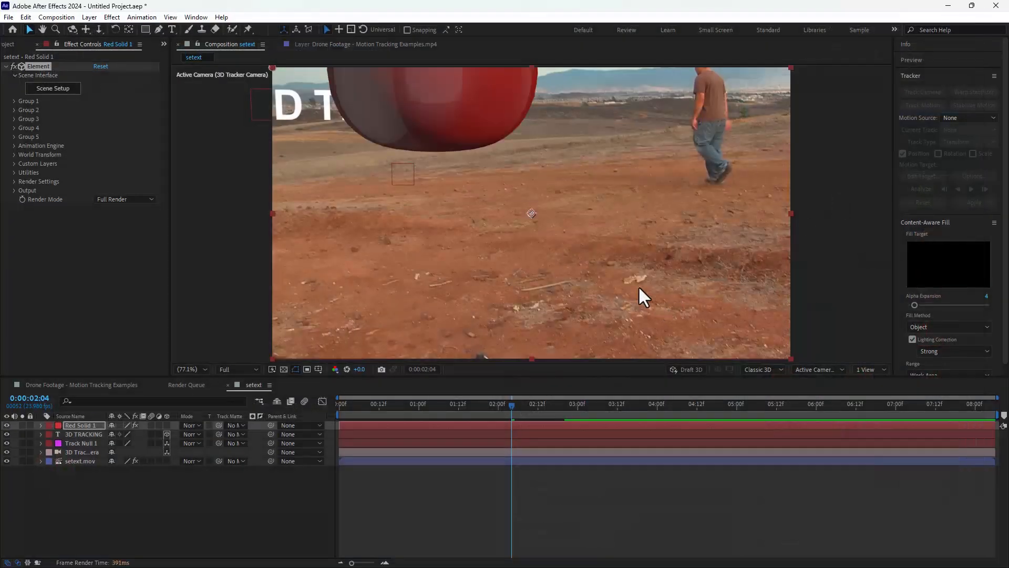
In Element's scene setup, replace the tomato_sliced model with telephone_pole from Starter_Pack_Physical and accept the setup.
left_click_drag(387, 410, 611, 347)
left_click(52, 88)
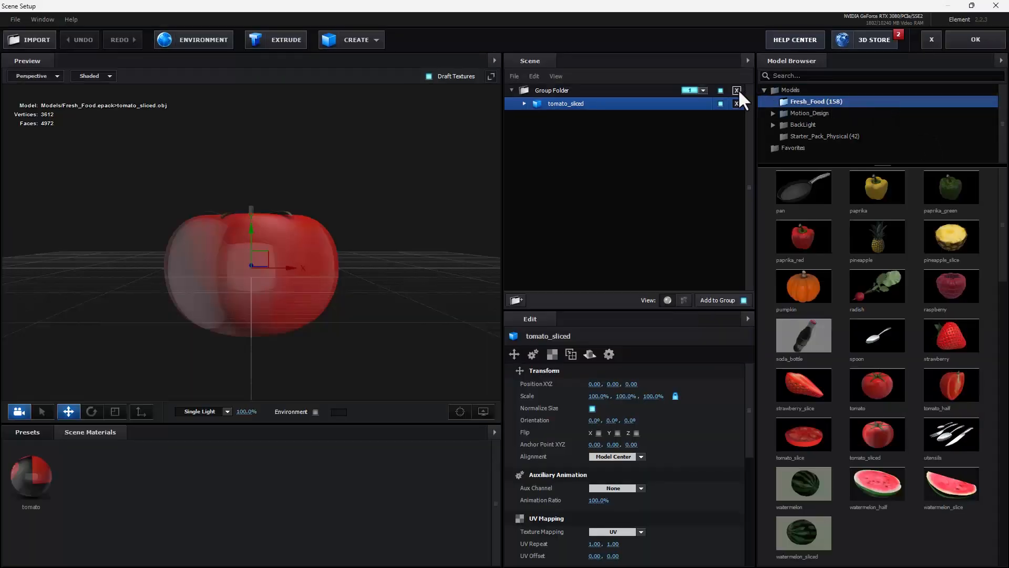
left_click(736, 90)
left_click(796, 135)
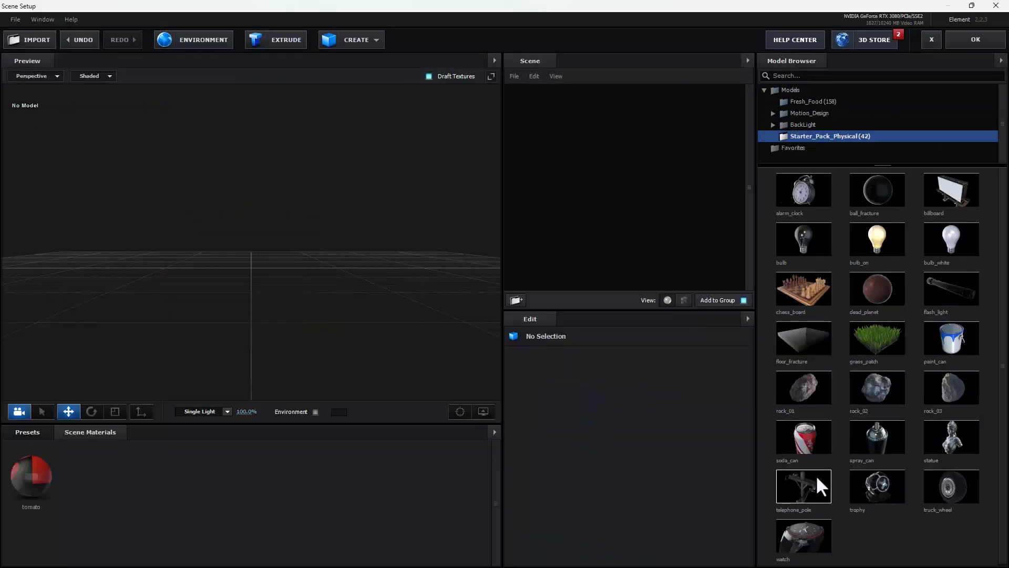
left_click(806, 486)
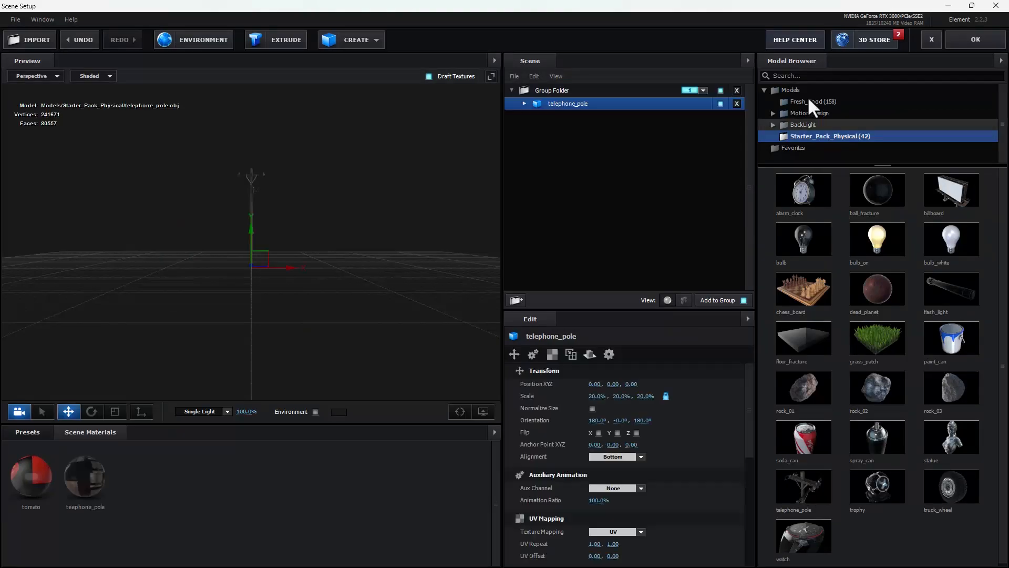
left_click(974, 40)
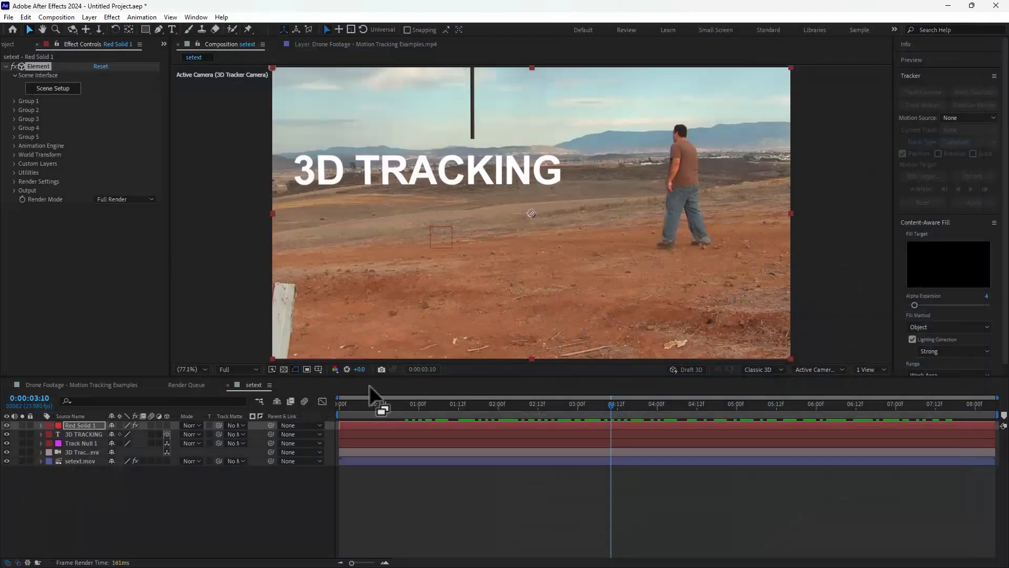
Set Group 1's particle replicator Position Z to -120 and Position XY to 640, 524, and check the pole at 0:00:05:15.
left_click(16, 100)
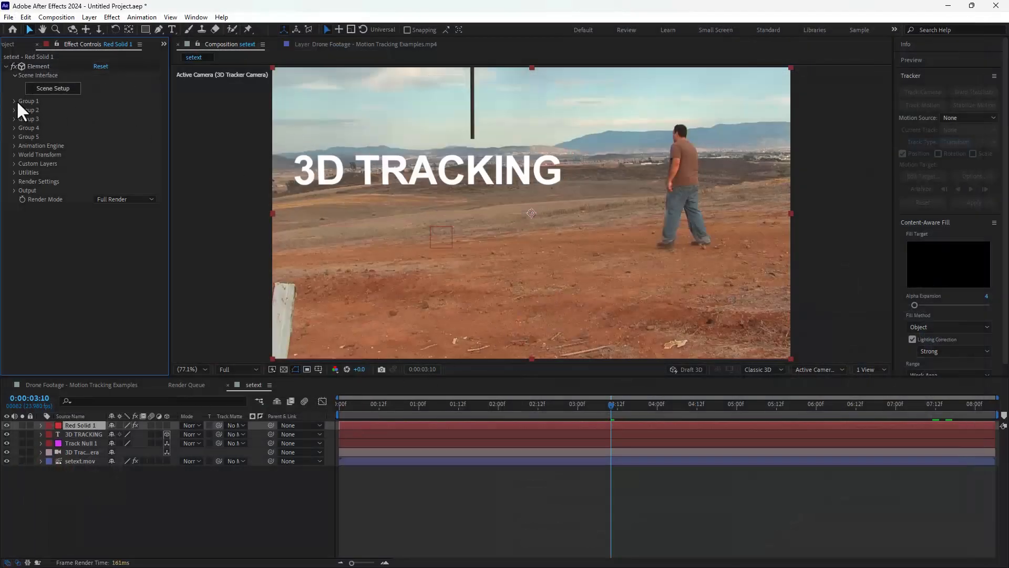
left_click(15, 101)
left_click(23, 119)
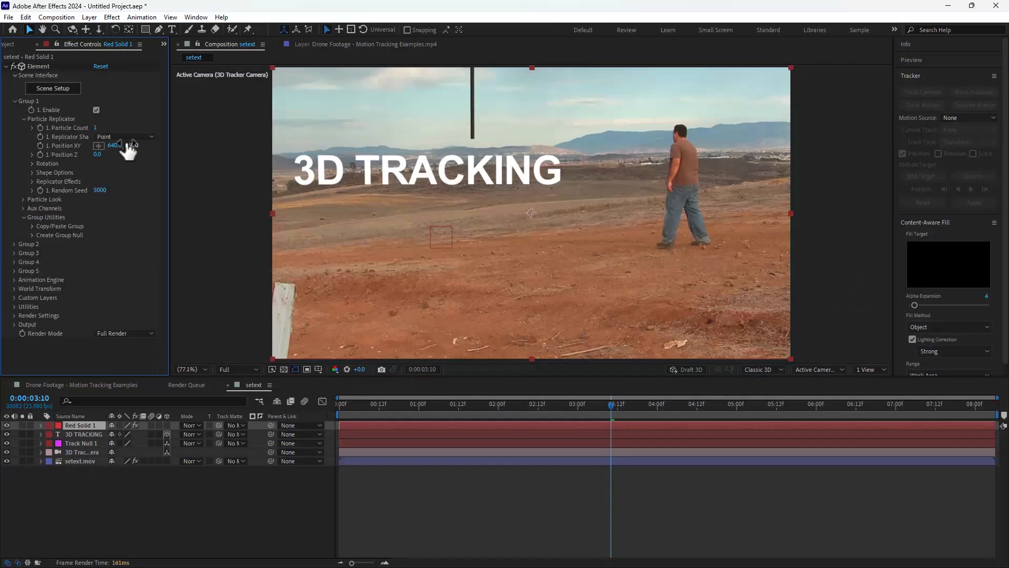
left_click_drag(110, 154, 90, 155)
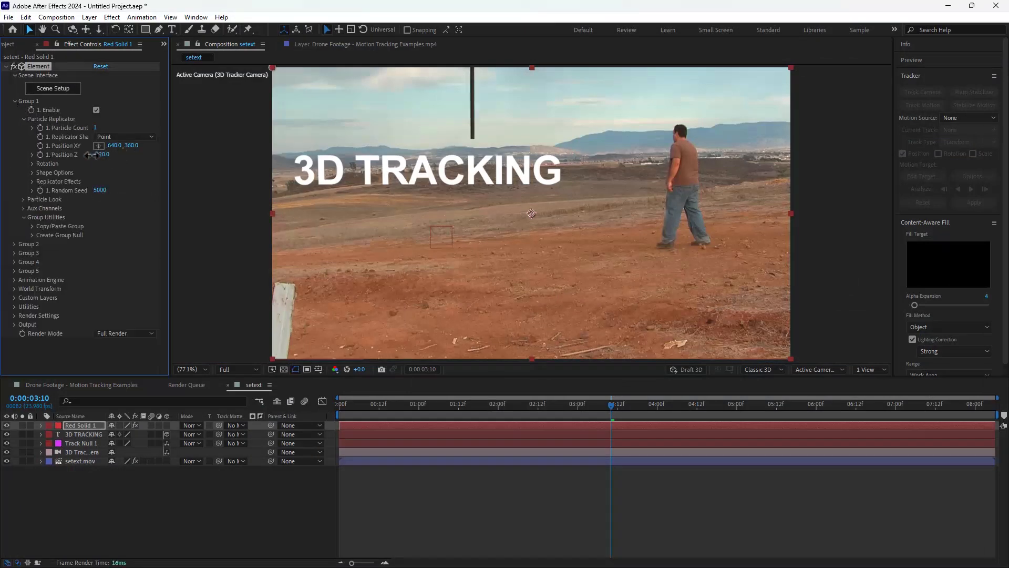
left_click_drag(154, 146, 213, 166)
left_click_drag(427, 404, 784, 370)
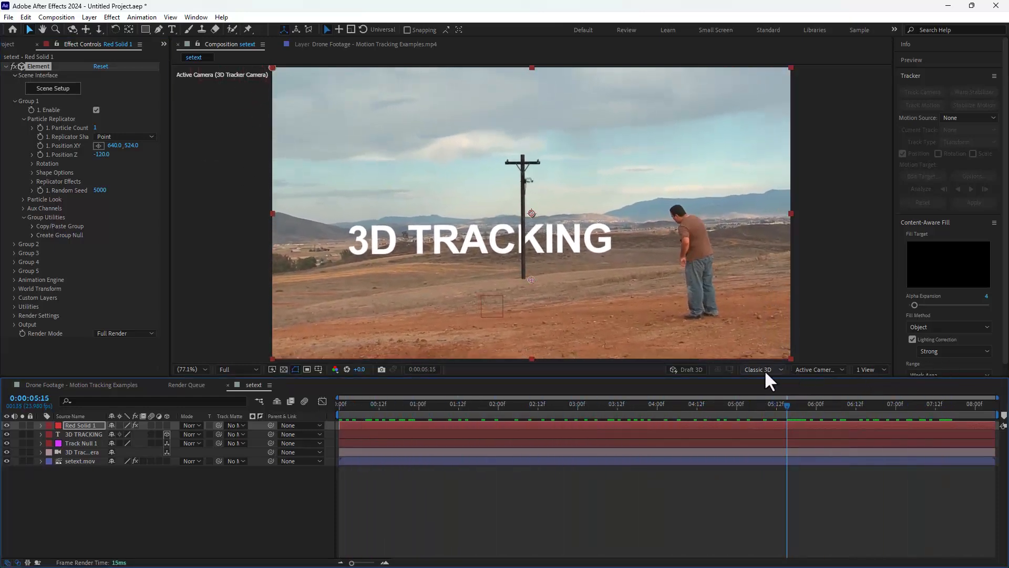
Replicate the pole on a Plane shape with a particle count of 23 and a shape scale of 196.80, and preview the clip.
left_click(122, 136)
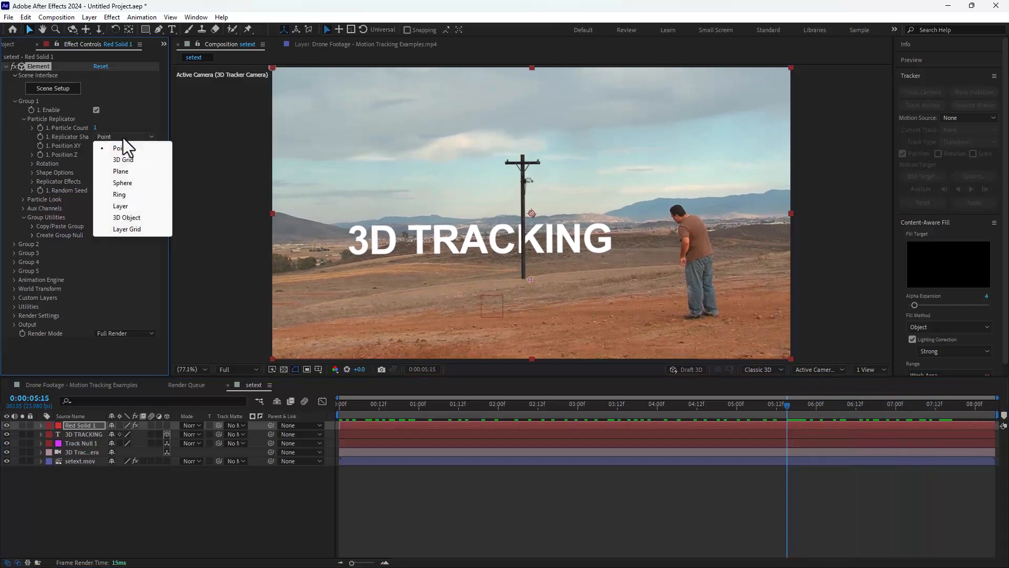
left_click(125, 167)
left_click_drag(96, 128, 102, 124)
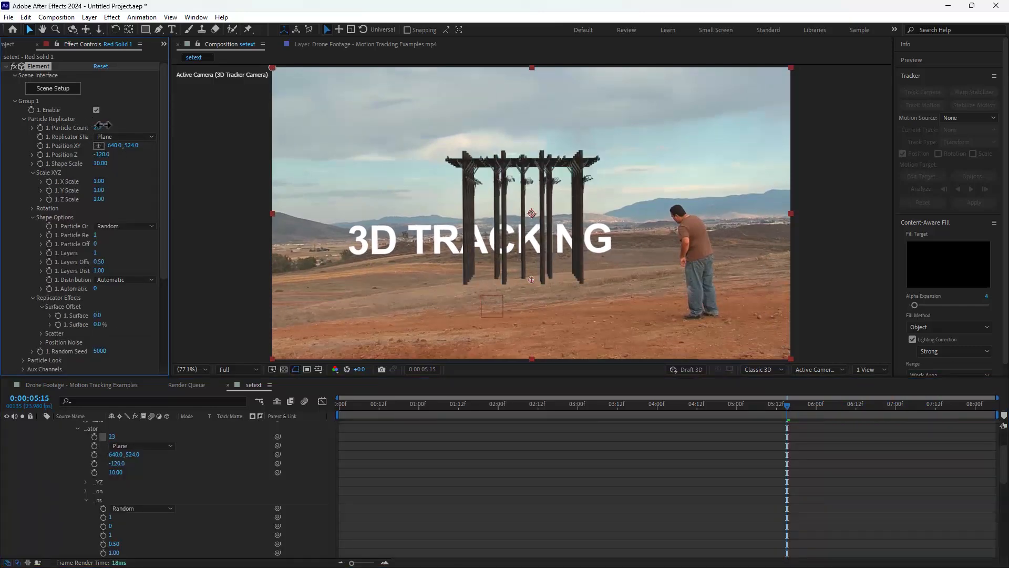
left_click_drag(122, 161, 1004, 90)
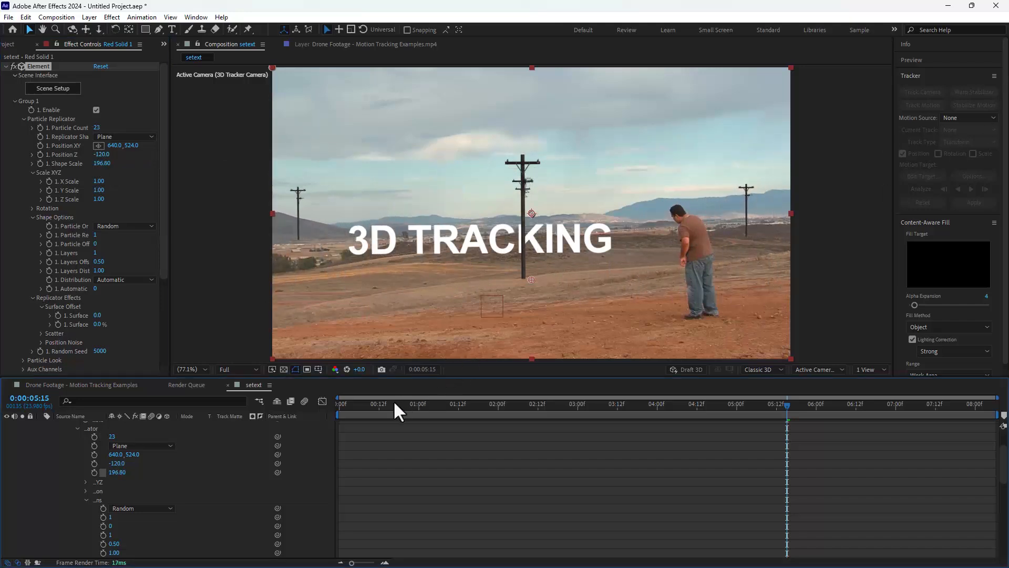
left_click_drag(373, 403, 408, 398)
key("space")
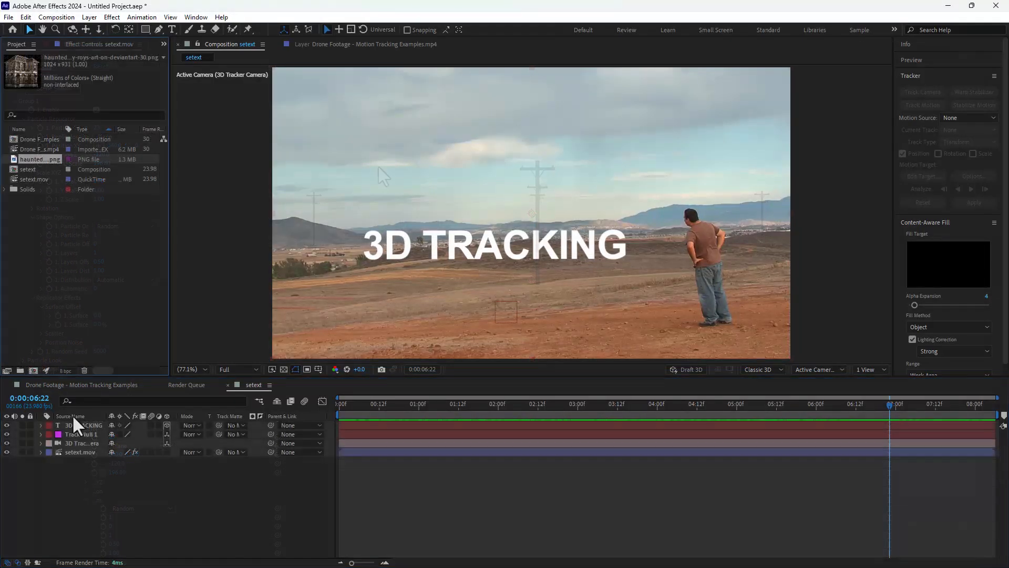
Replace the 3D TRACKING text with the haunted house PNG and make it a 3D layer.
left_click(74, 424)
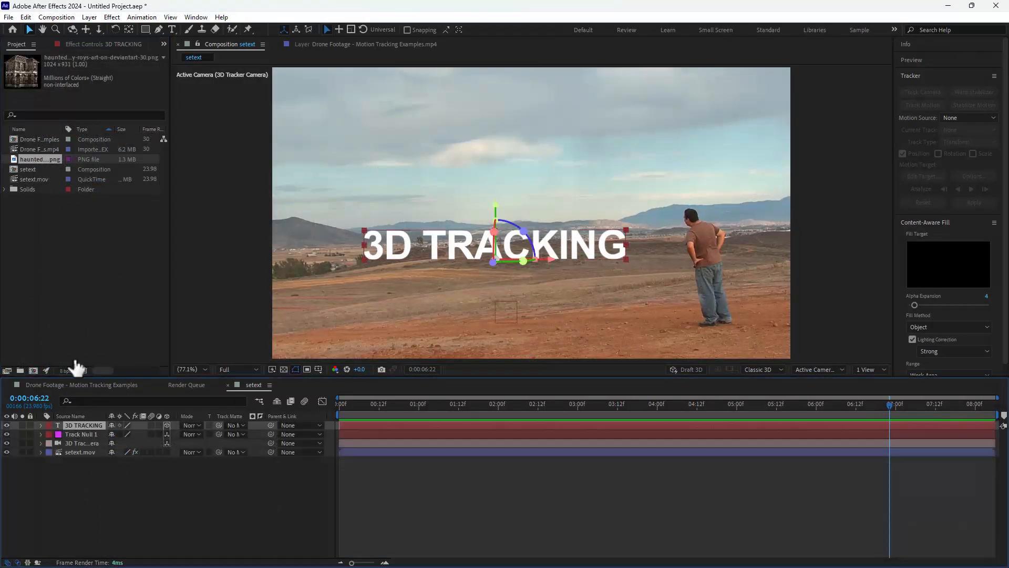
left_click_drag(45, 160, 499, 200)
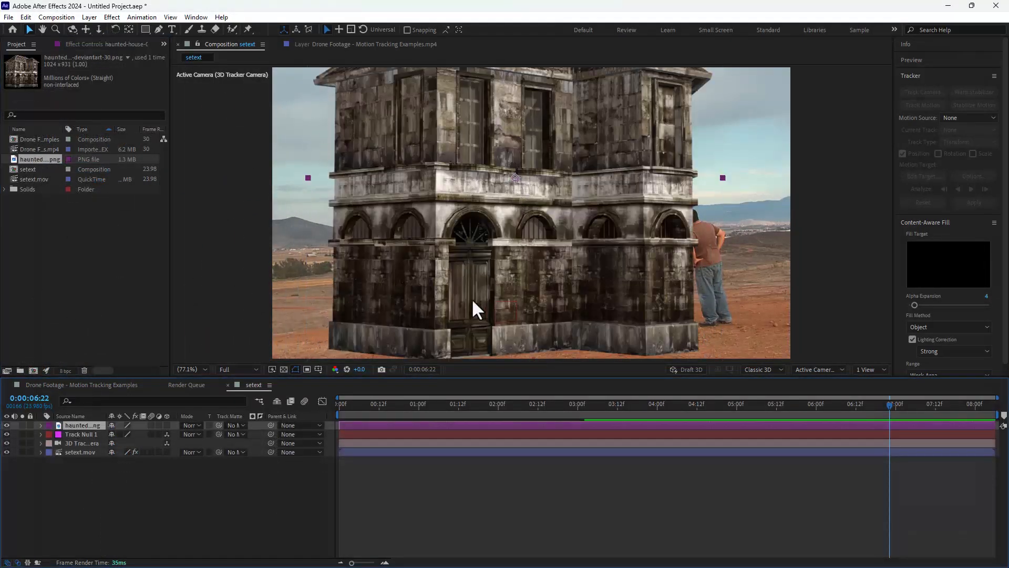
left_click(167, 424)
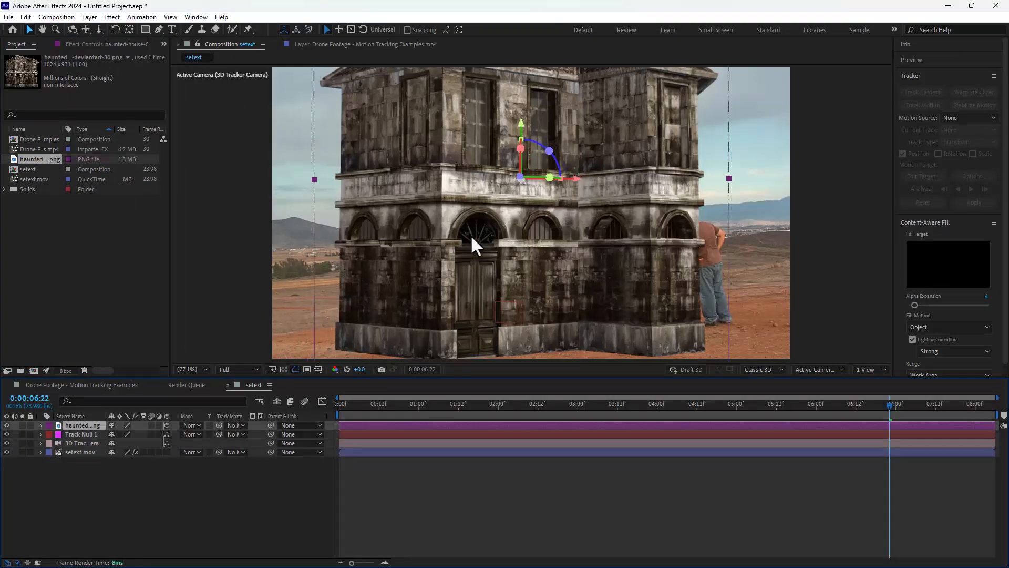
Move the haunted house back into the distance, scale it to about 146% and rest its base on the hillside.
left_click_drag(521, 179, 523, 238)
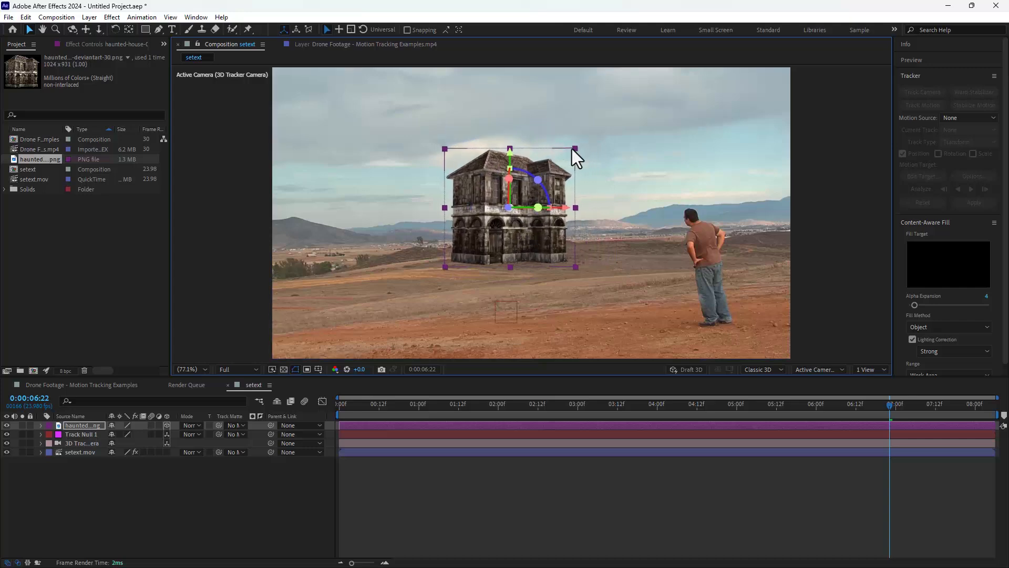
left_click_drag(575, 145, 598, 128)
left_click_drag(500, 277, 510, 244)
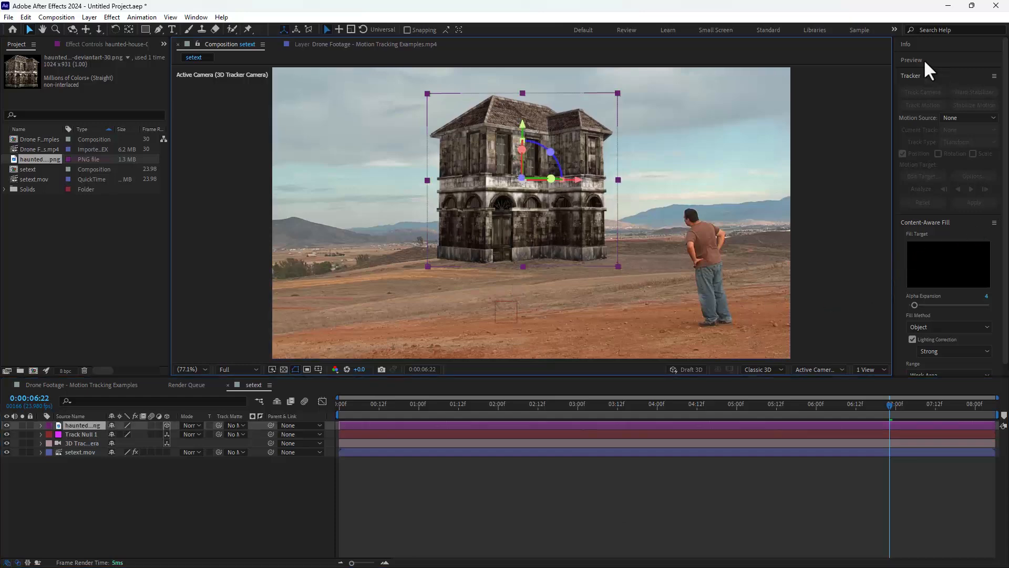
Switch to a workspace that includes Effects & Presets and apply the Curves effect to the haunted house layer.
left_click(893, 30)
left_click(910, 99)
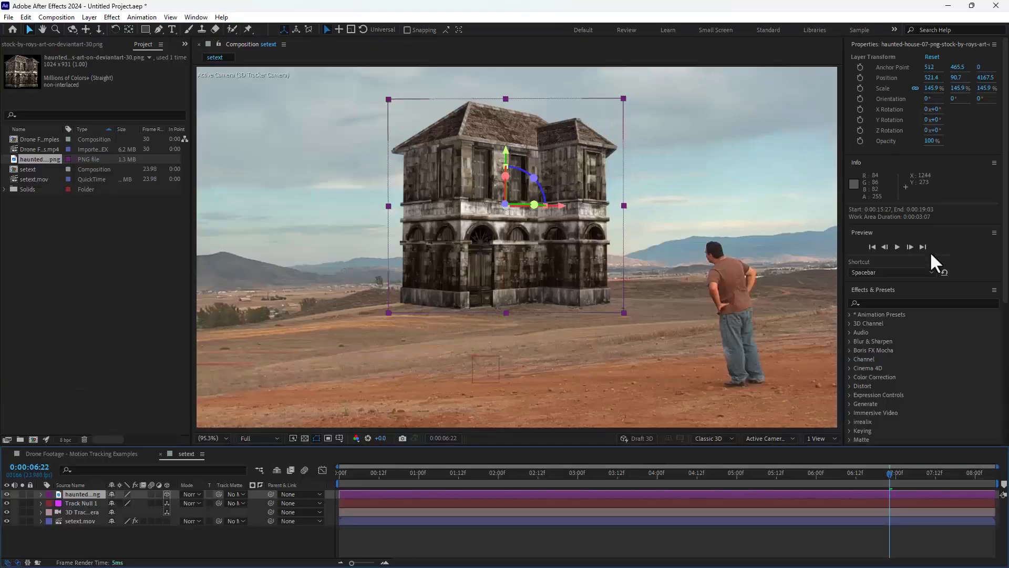
left_click(906, 302)
type("curve")
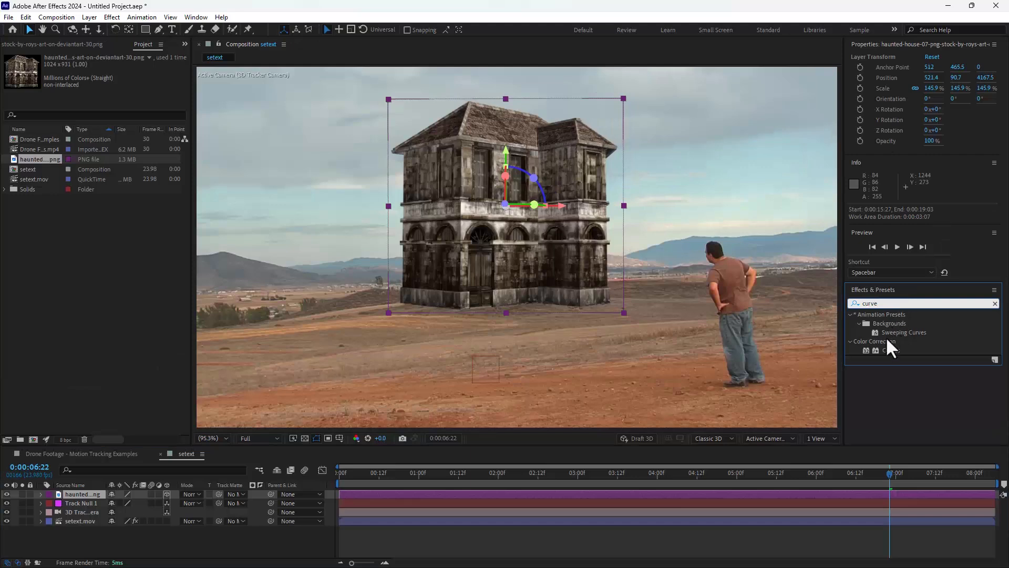
double_click(890, 349)
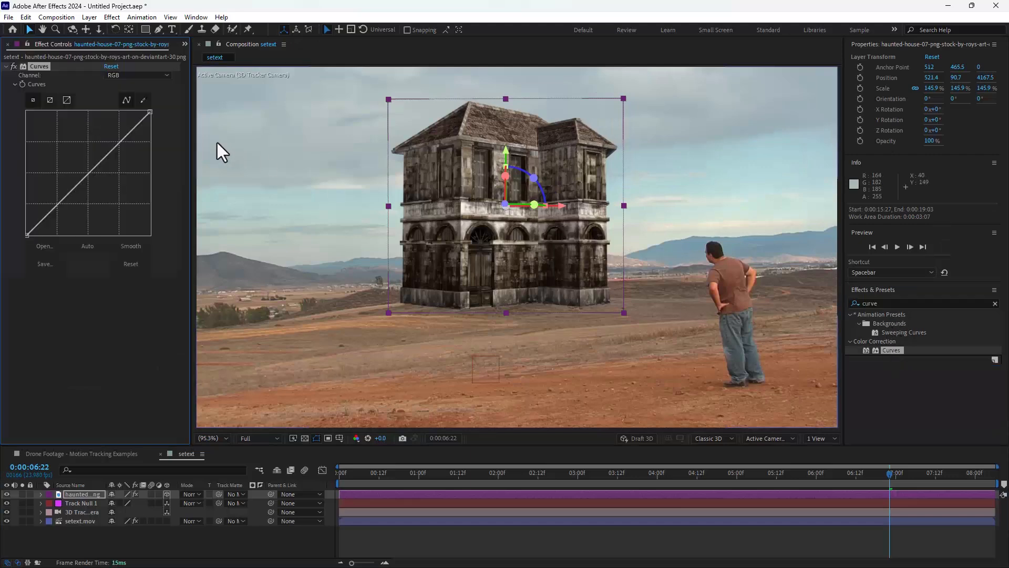
Lower the house's RGB curve slightly in the darker tones and raise its Red curve slightly.
left_click_drag(63, 197, 67, 200)
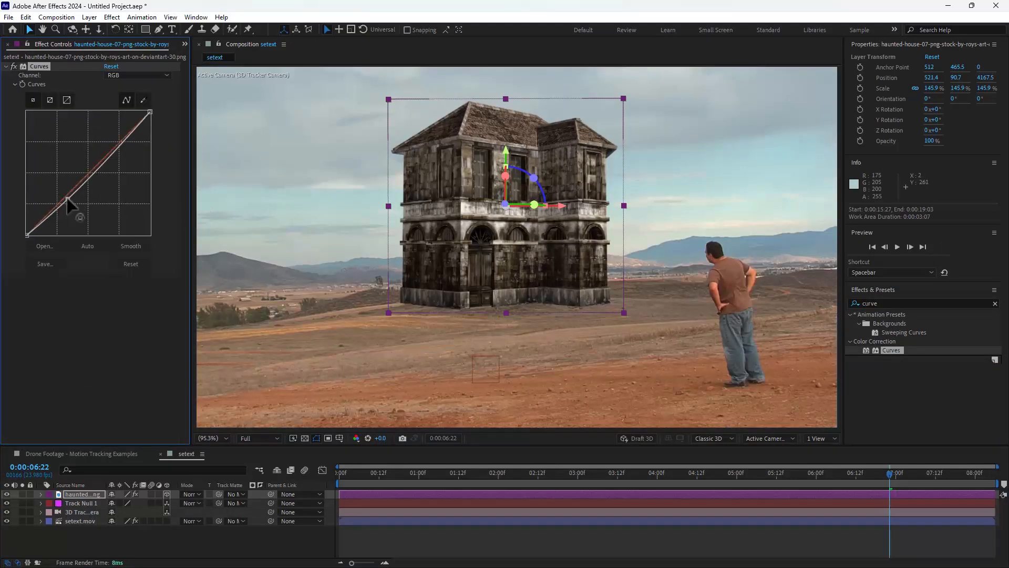
left_click(138, 75)
left_click(129, 96)
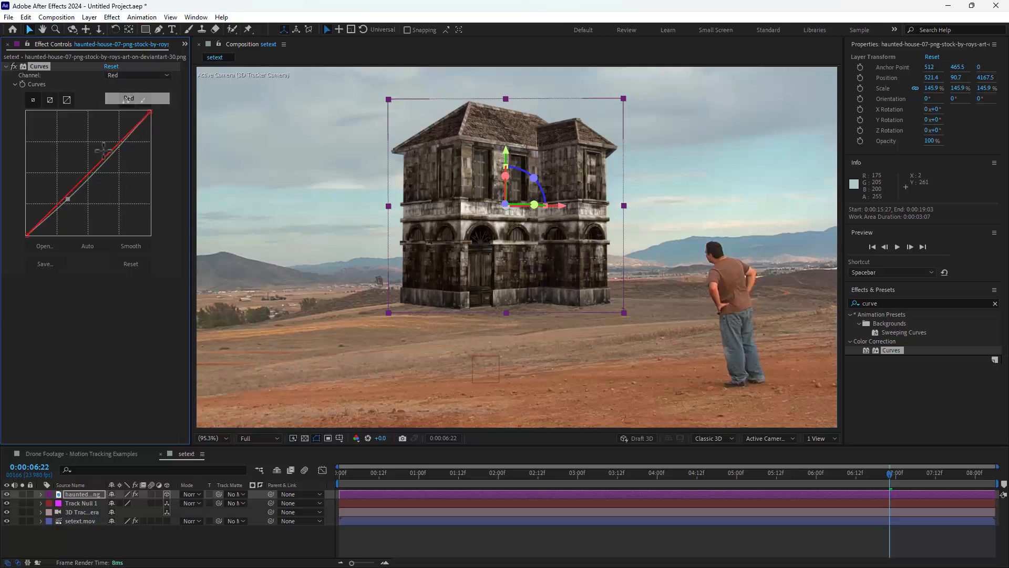
left_click(76, 180)
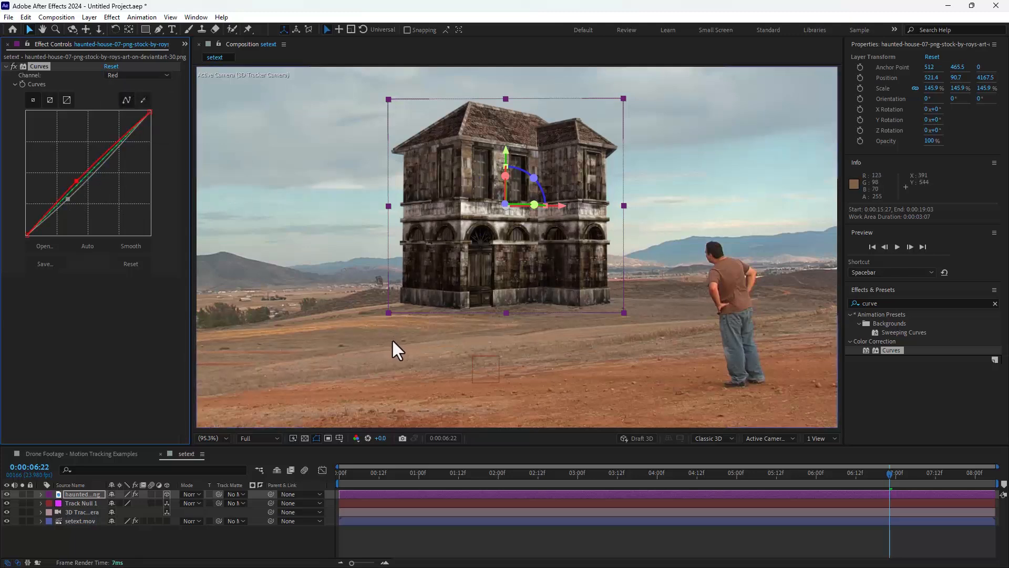
Enable motion blur on the setext.mov, Track Null 1 and haunted house layers, and play back the composition.
left_click(216, 531)
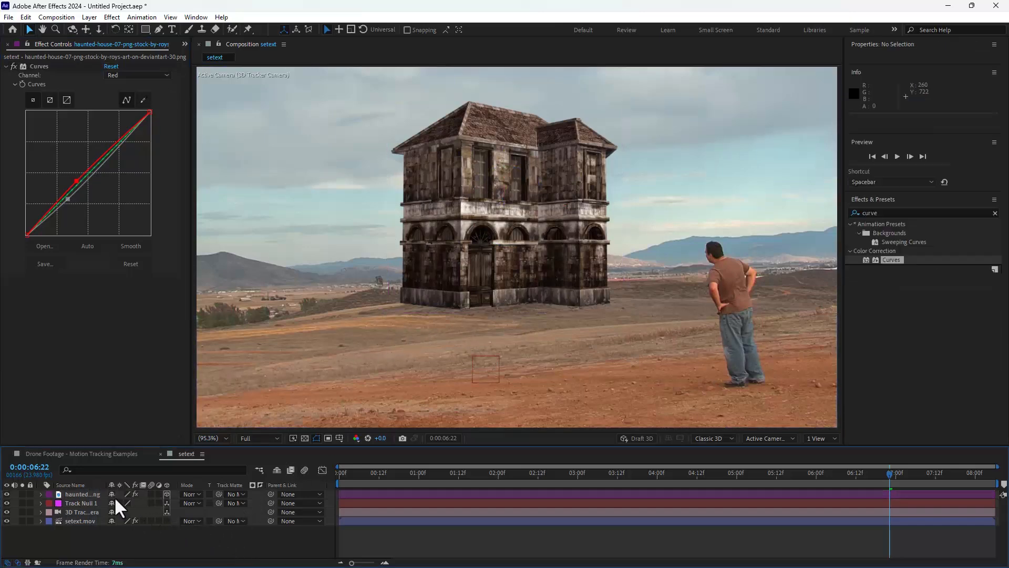
left_click_drag(151, 521, 151, 494)
key("space")
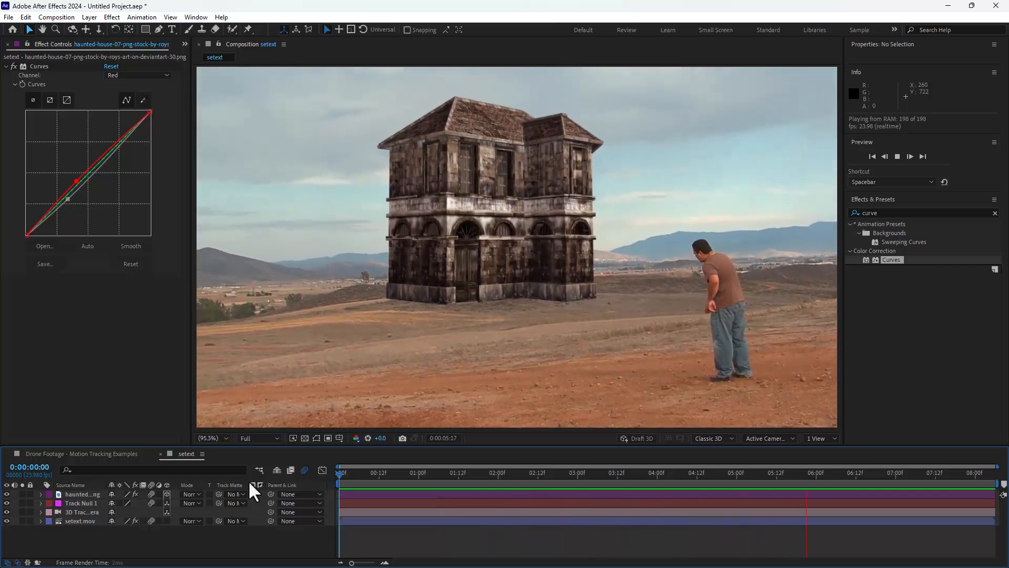
key("space")
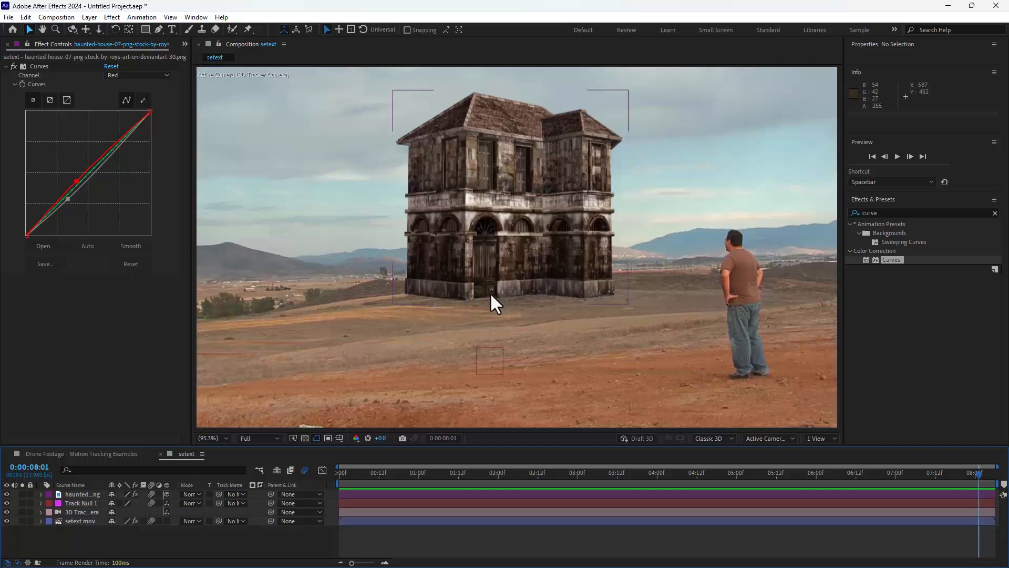
Delete the haunted house, Track Null 1 and 3D Tracker Camera layers, leaving only the setext.mov footage.
left_click(185, 44)
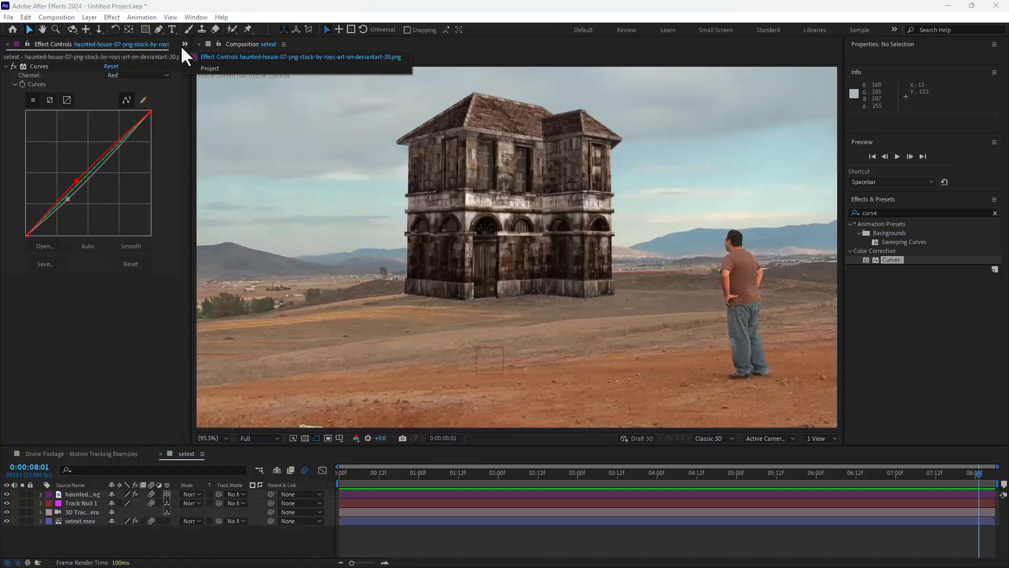
left_click(215, 68)
left_click_drag(368, 472, 336, 490)
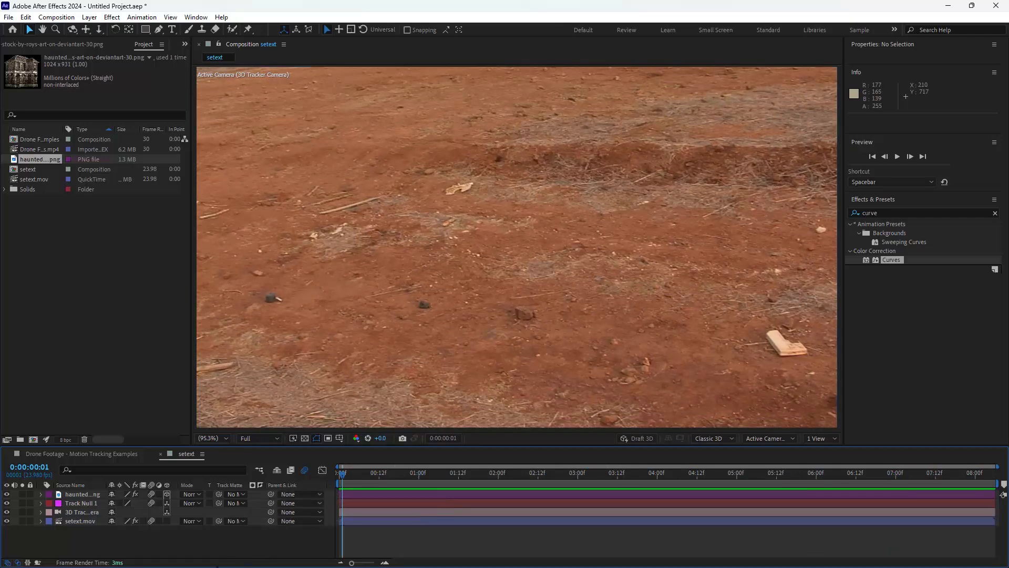
left_click(73, 511)
left_click(81, 493, "shift")
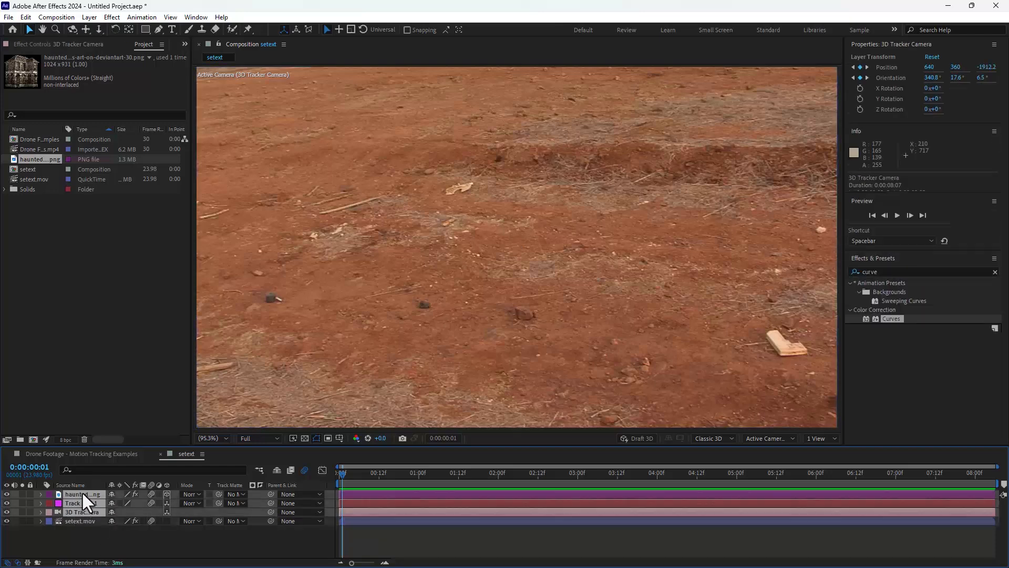
key("Delete")
left_click_drag(380, 468, 458, 488)
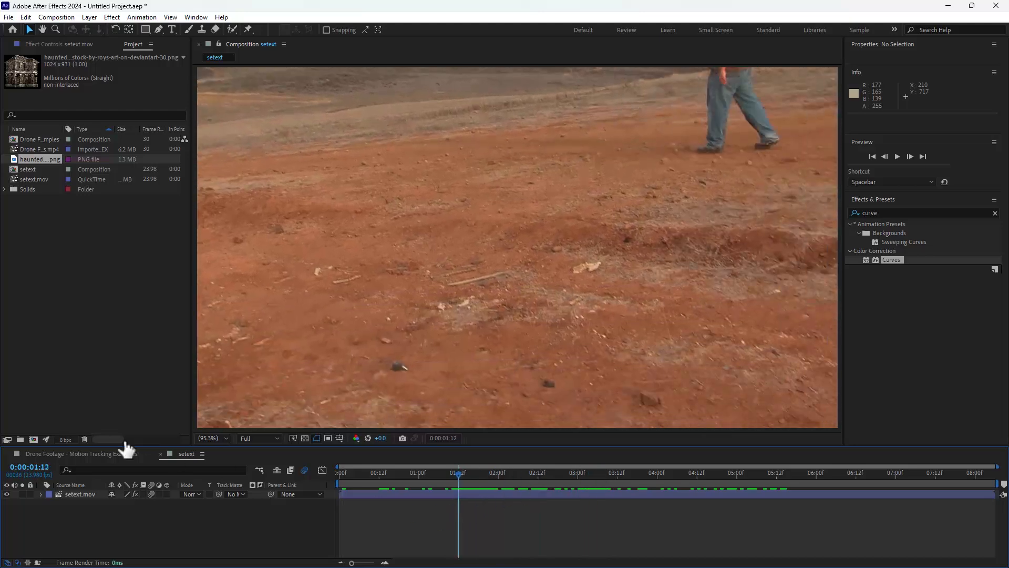
Glance at the drone footage composition, return to the start of setext and apply Track in Boris FX Mocha to setext.mov.
left_click(57, 452)
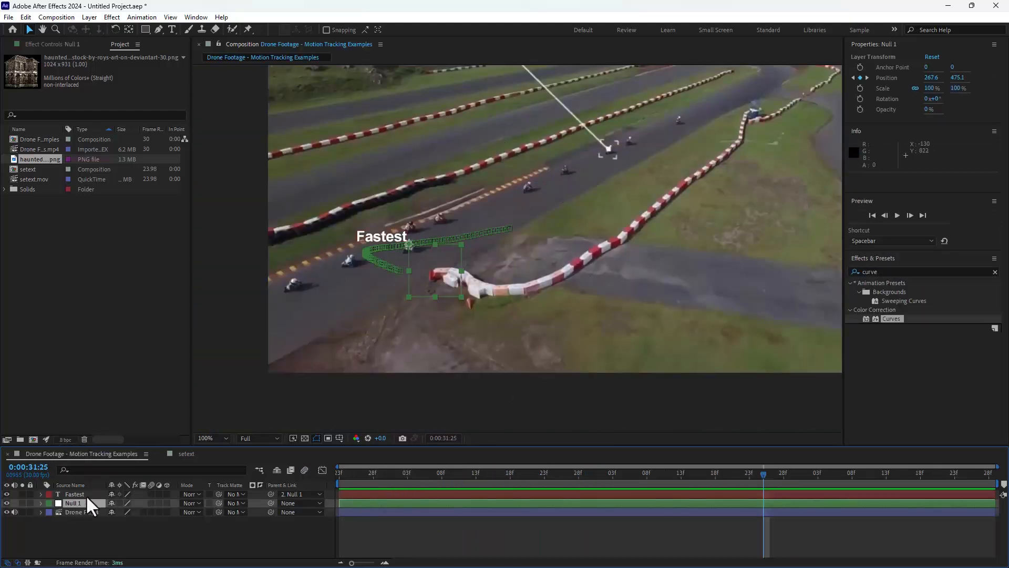
left_click(185, 453)
left_click_drag(427, 473, 342, 460)
left_click(141, 16)
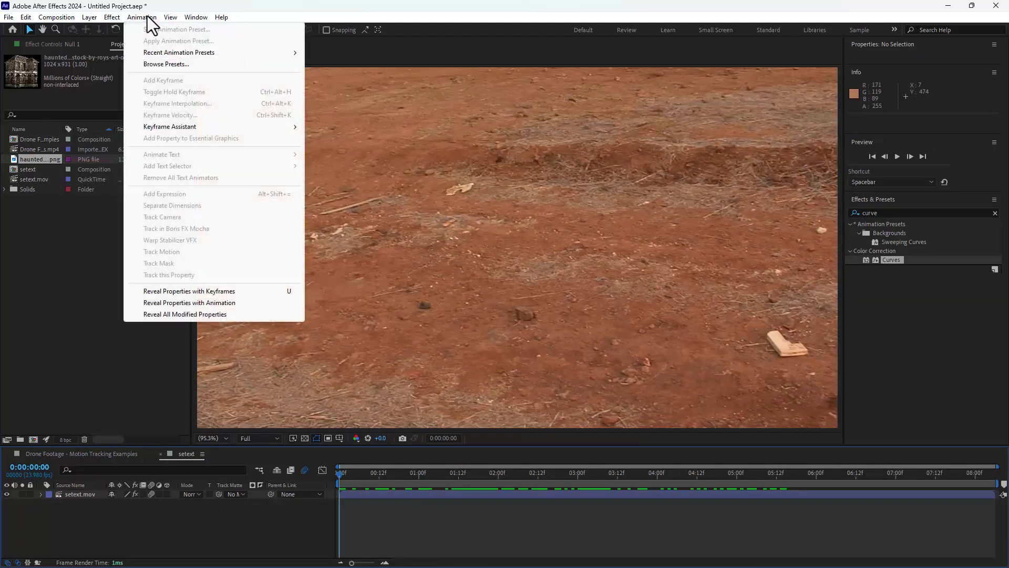
left_click(72, 494)
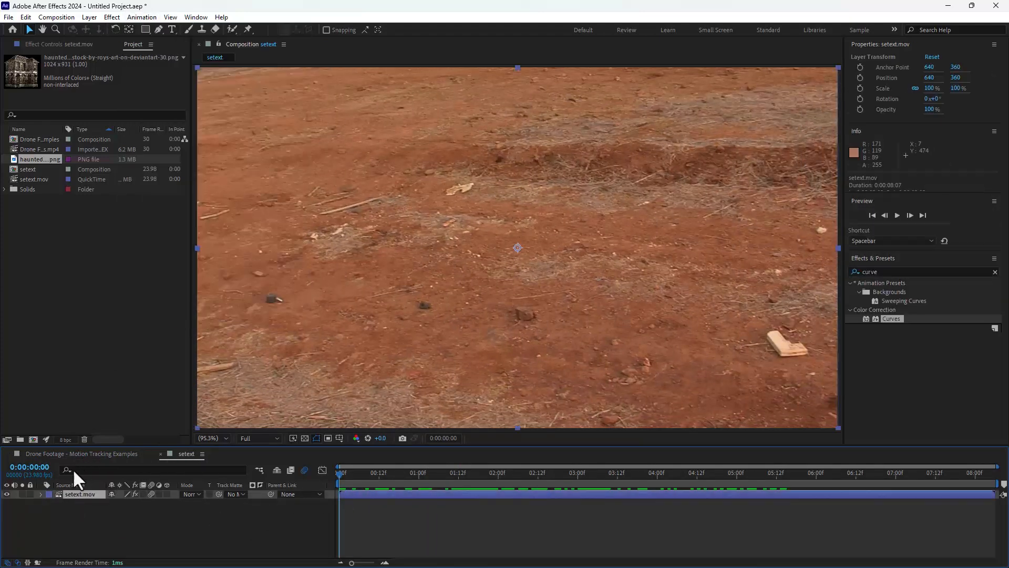
left_click(112, 17)
mouse_move(142, 17)
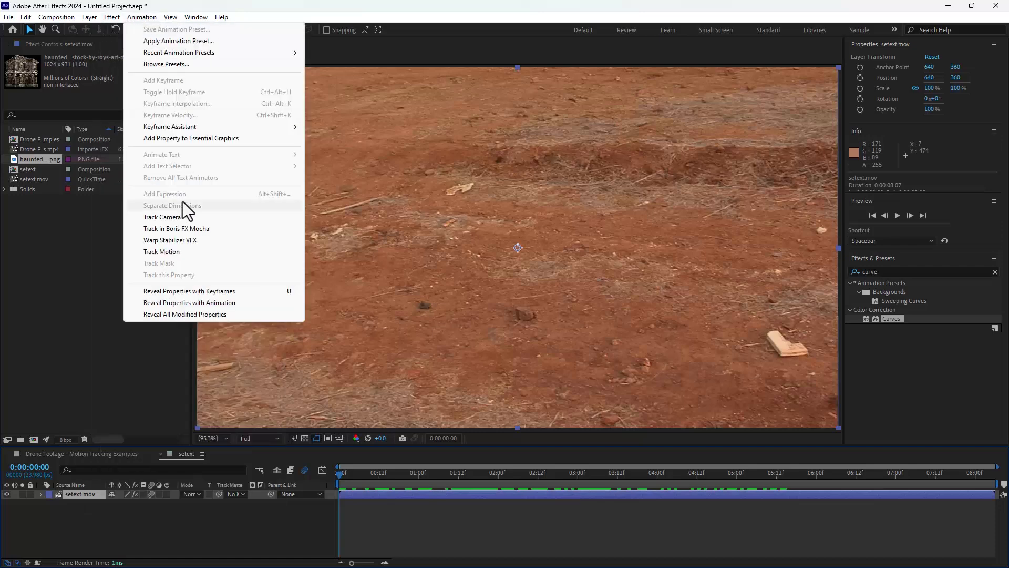
left_click(198, 232)
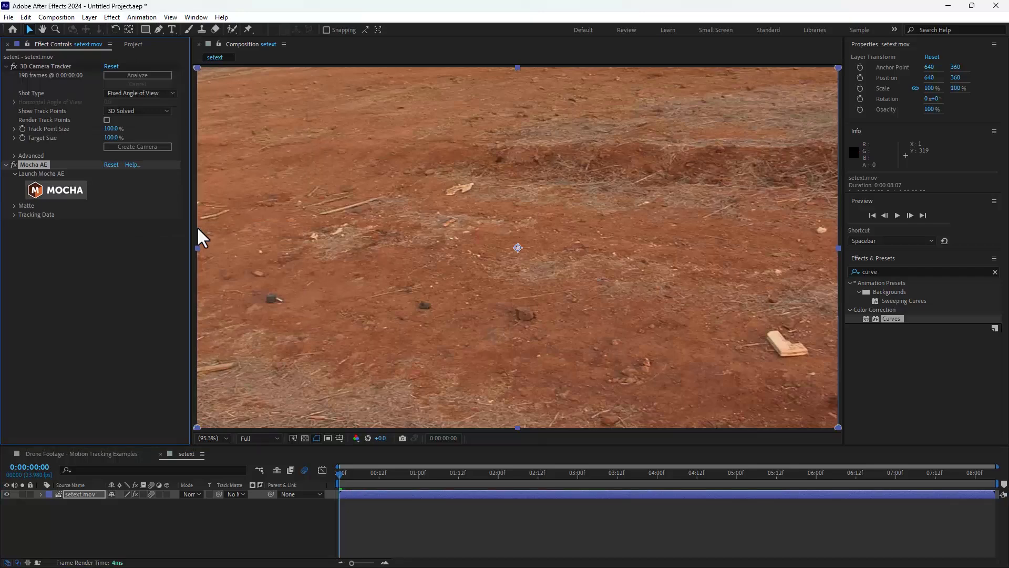
Remove the 3D Camera Tracker effect from setext.mov and launch Mocha AE from its effect controls.
left_click(48, 68)
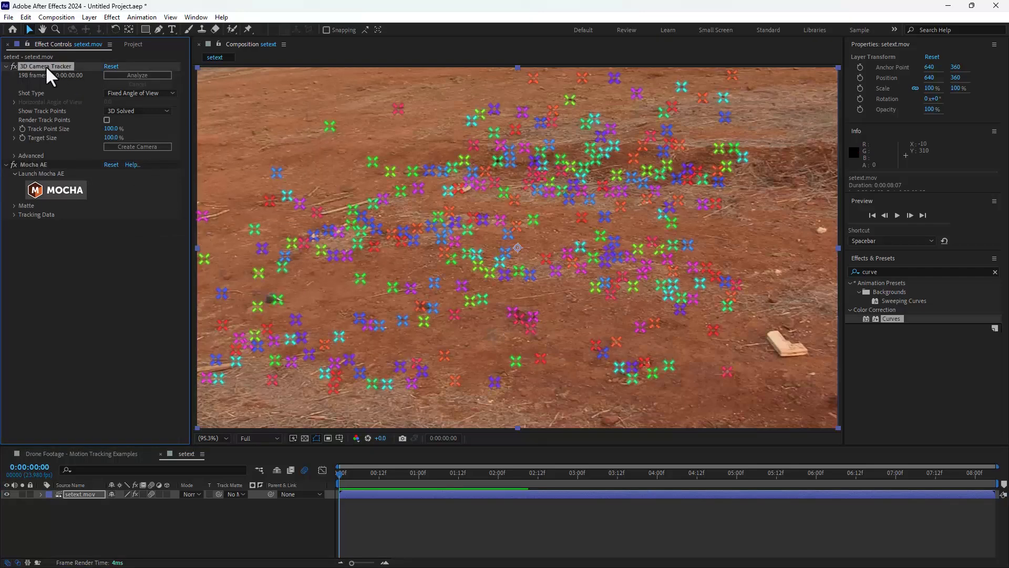
key("Delete")
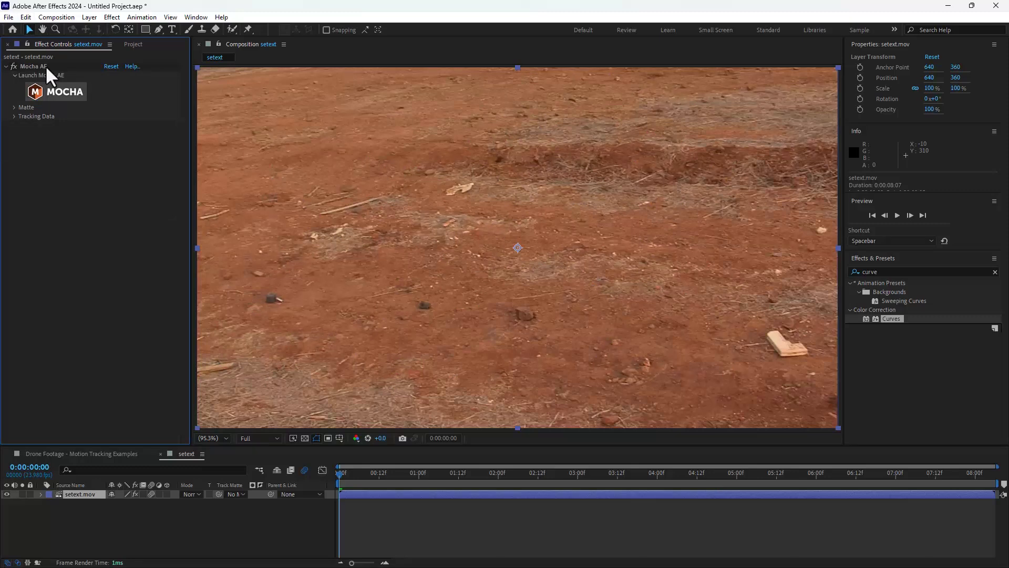
left_click(62, 104)
left_click(62, 96)
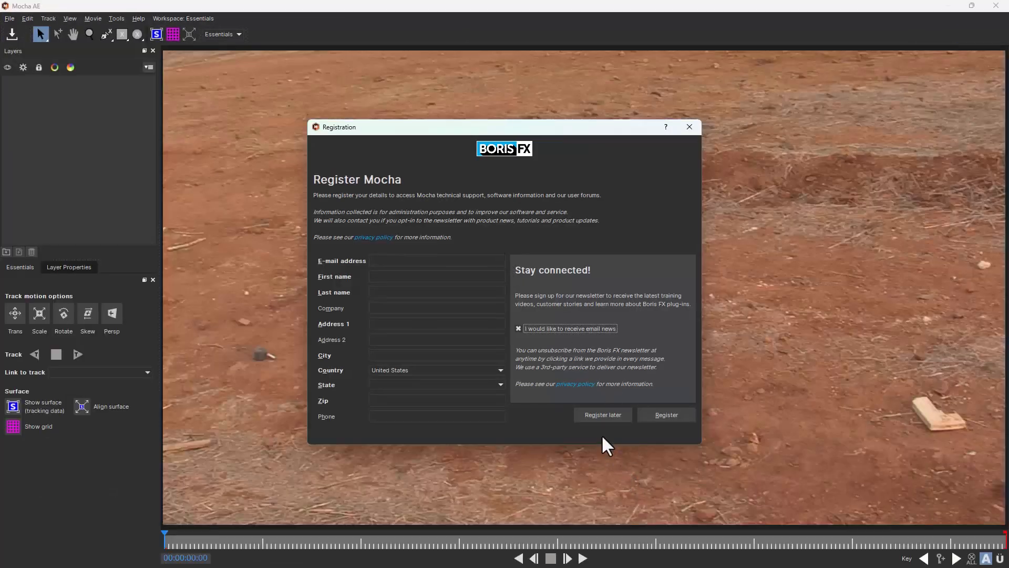
Postpone the Mocha registration, dismiss the welcome window and decline collecting anonymous usage statistics.
left_click(599, 415)
left_click(649, 463)
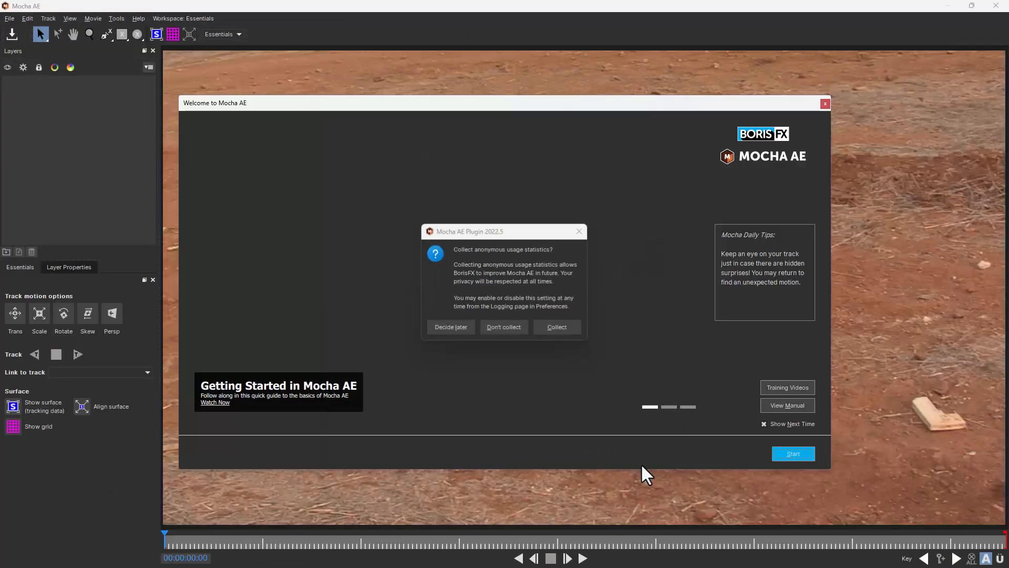
left_click(781, 458)
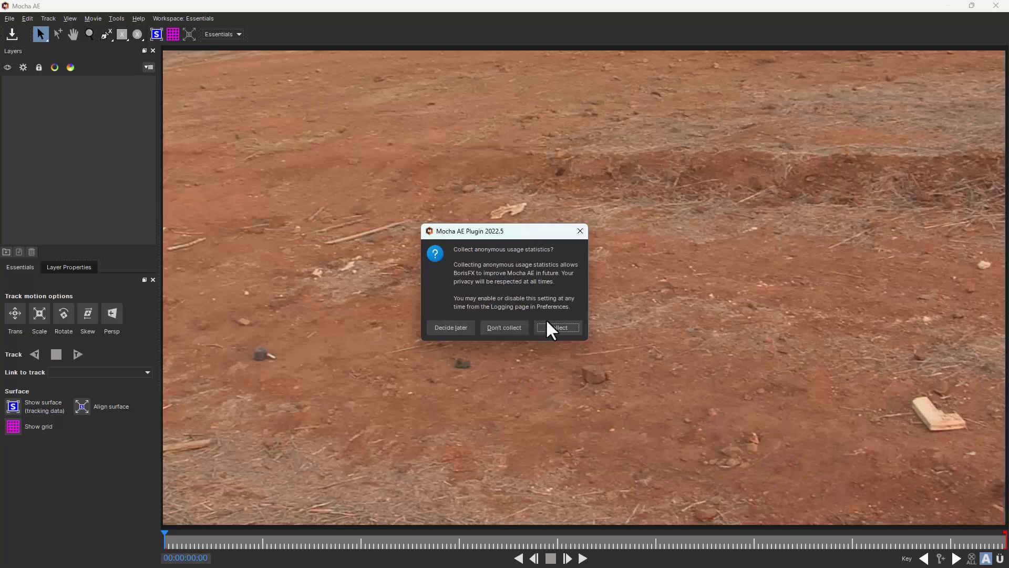
left_click(497, 328)
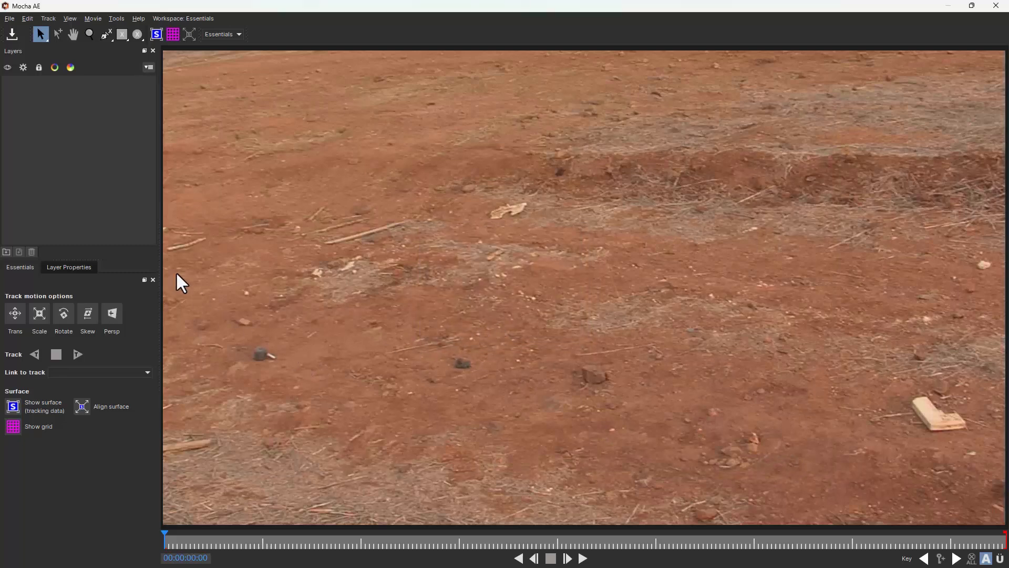
Outline a patch of the distant red ground with a closed spline and track it forward through the clip with perspective included.
left_click(106, 36)
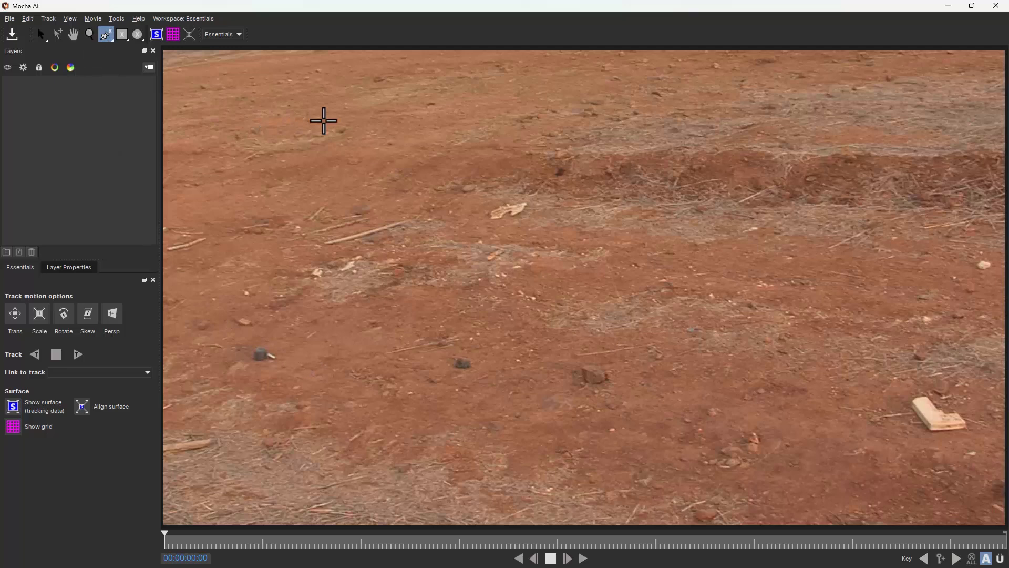
left_click(379, 79)
left_click(500, 67)
left_click(618, 78)
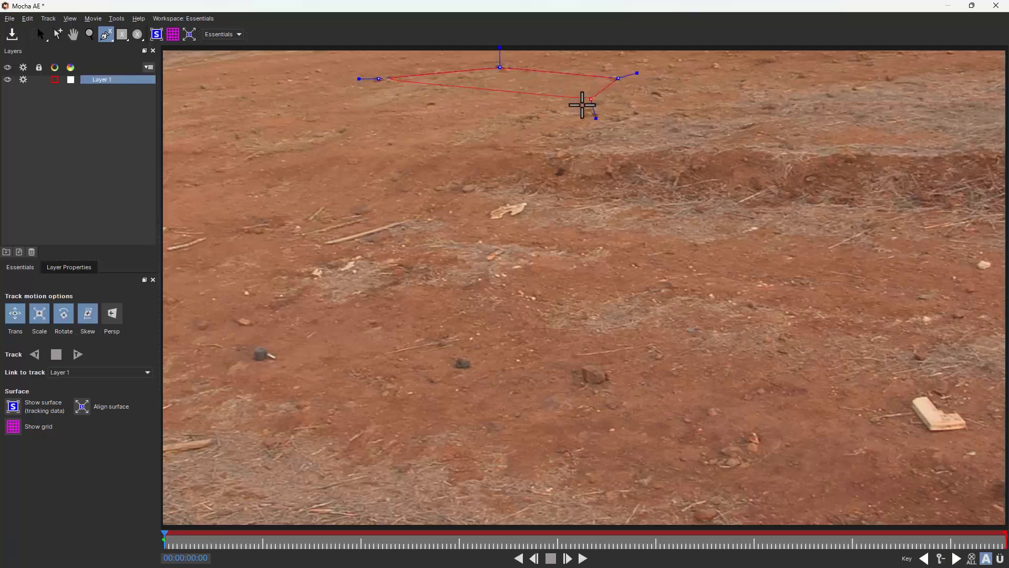
left_click(594, 114)
left_click(532, 116)
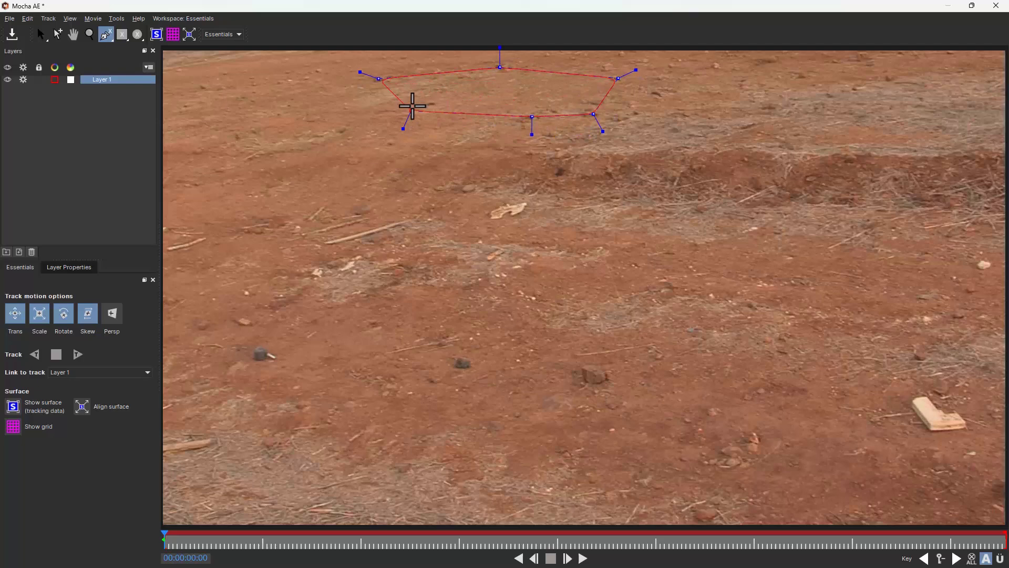
left_click(431, 103)
left_click(342, 130)
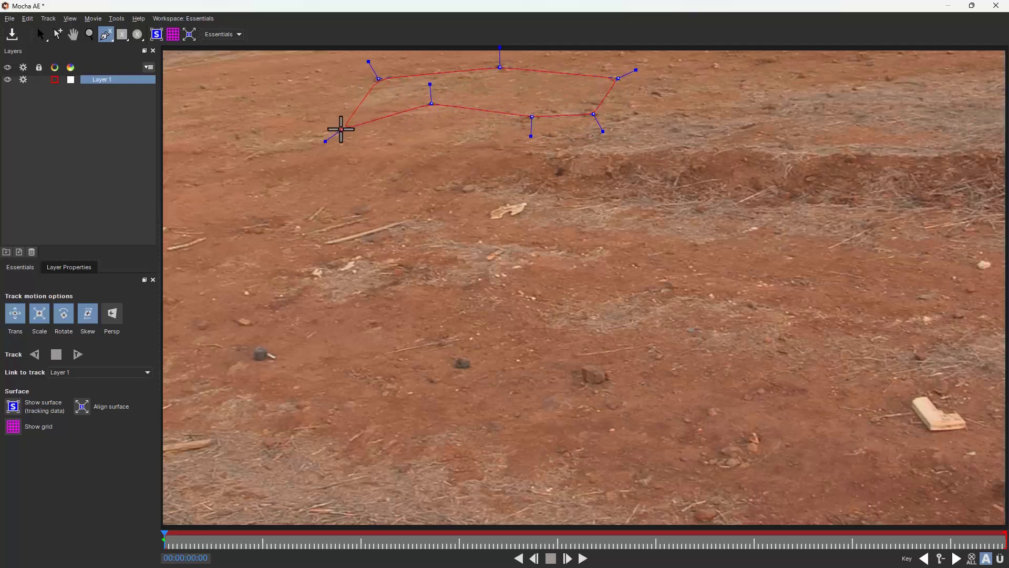
left_click(236, 137)
left_click(321, 71)
right_click(321, 71)
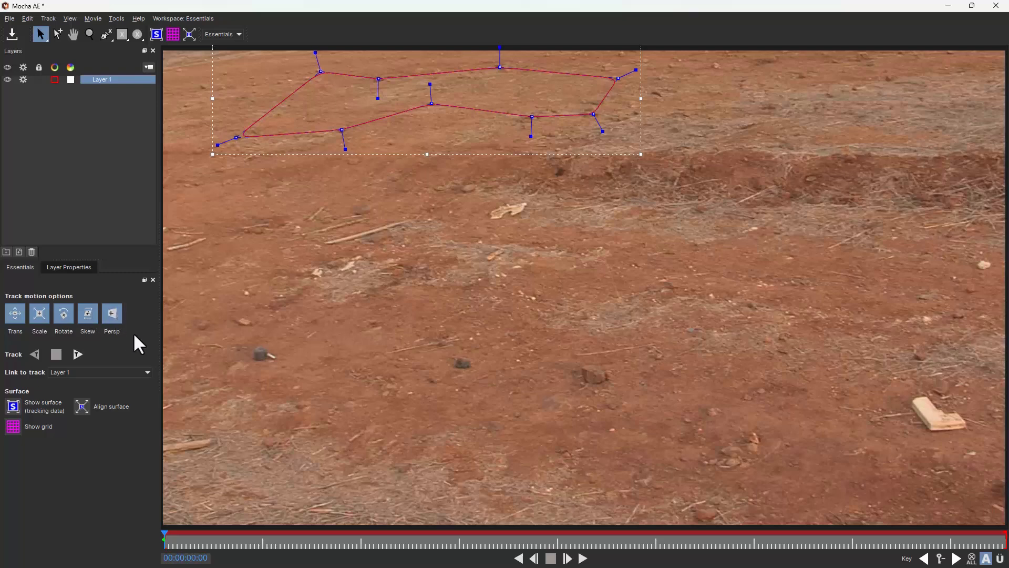
left_click(74, 356)
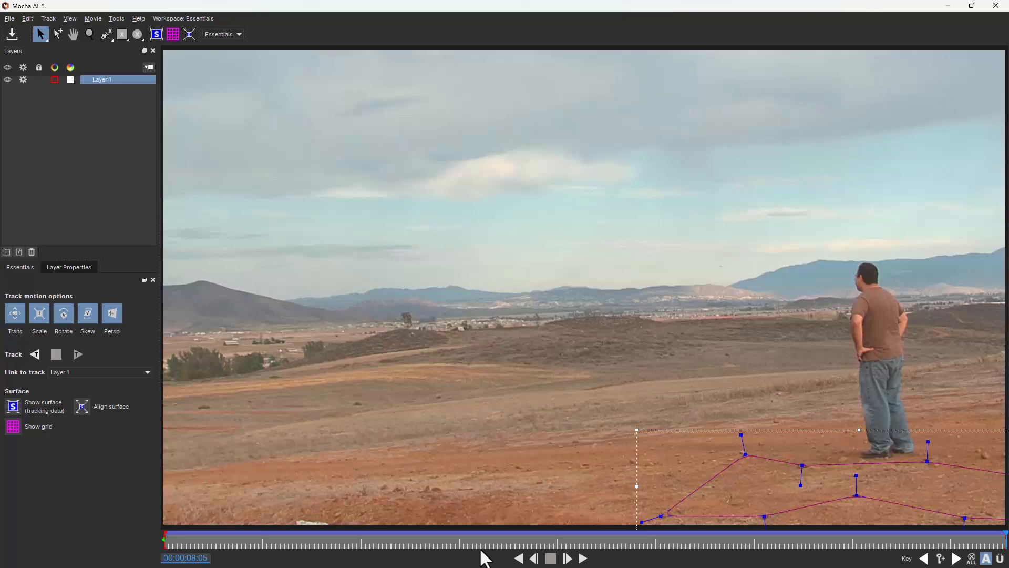
Save the Mocha project and close Mocha to return to After Effects.
left_click(9, 20)
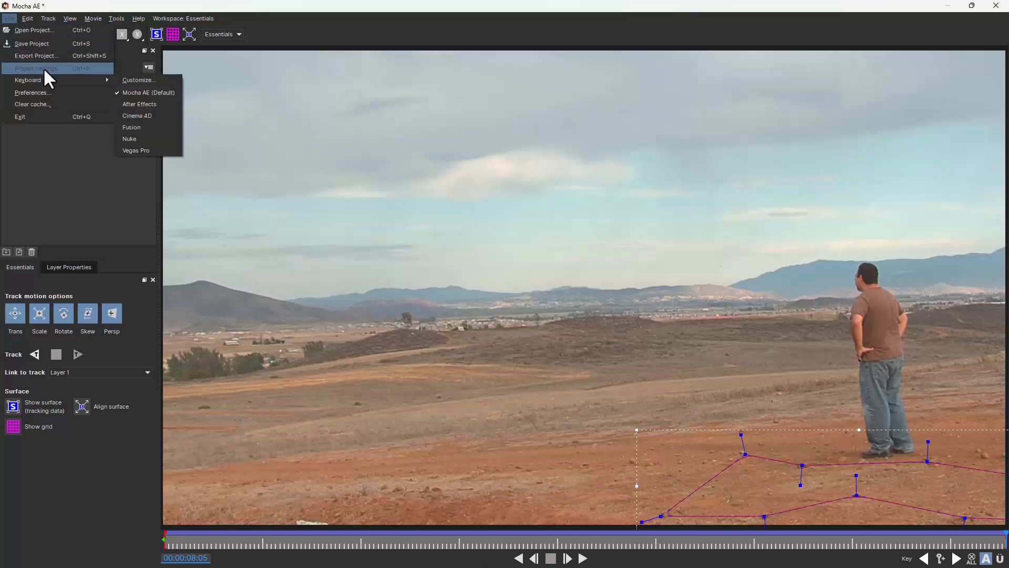
left_click(43, 44)
key("super")
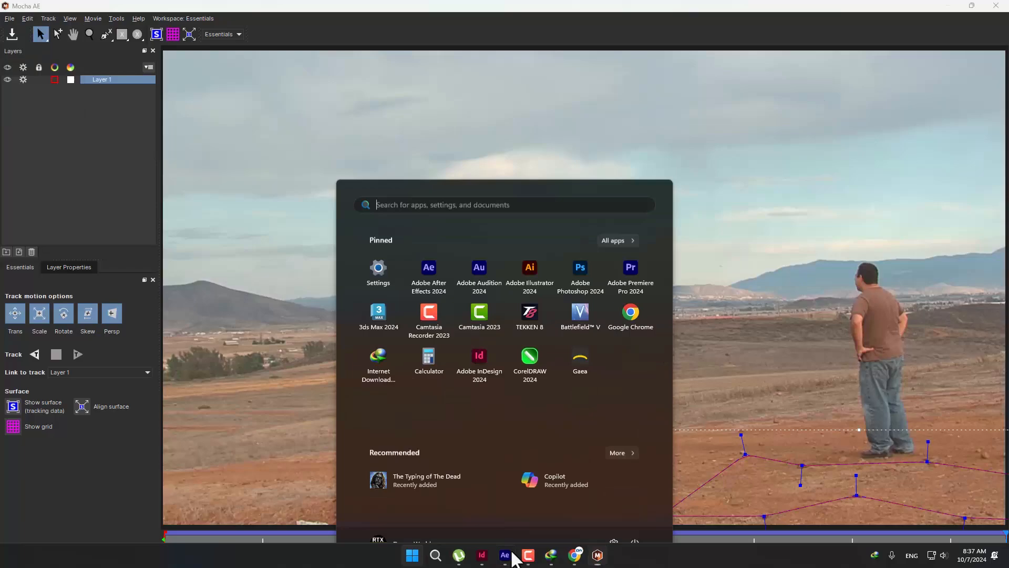
key("Escape")
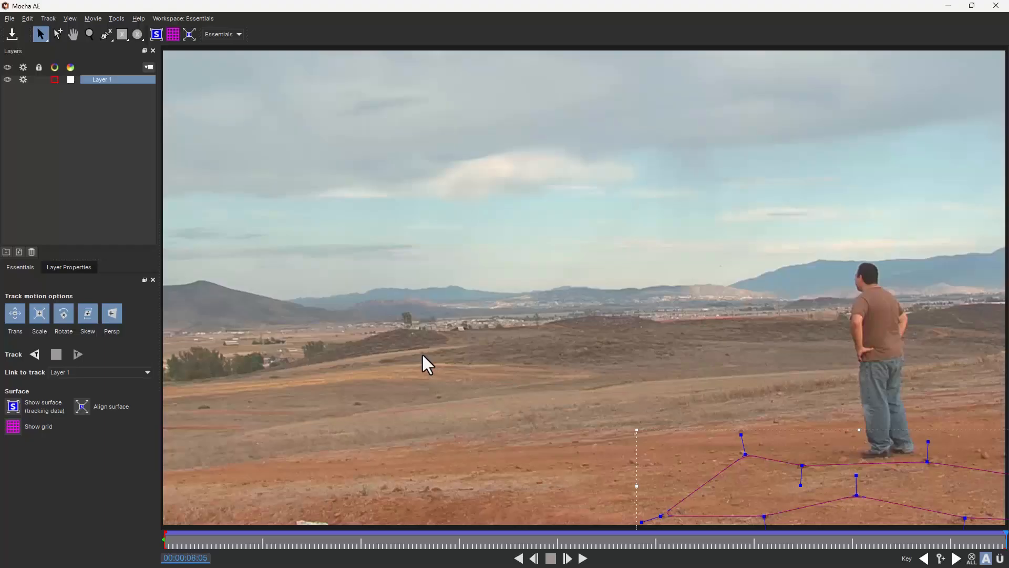
left_click(995, 6)
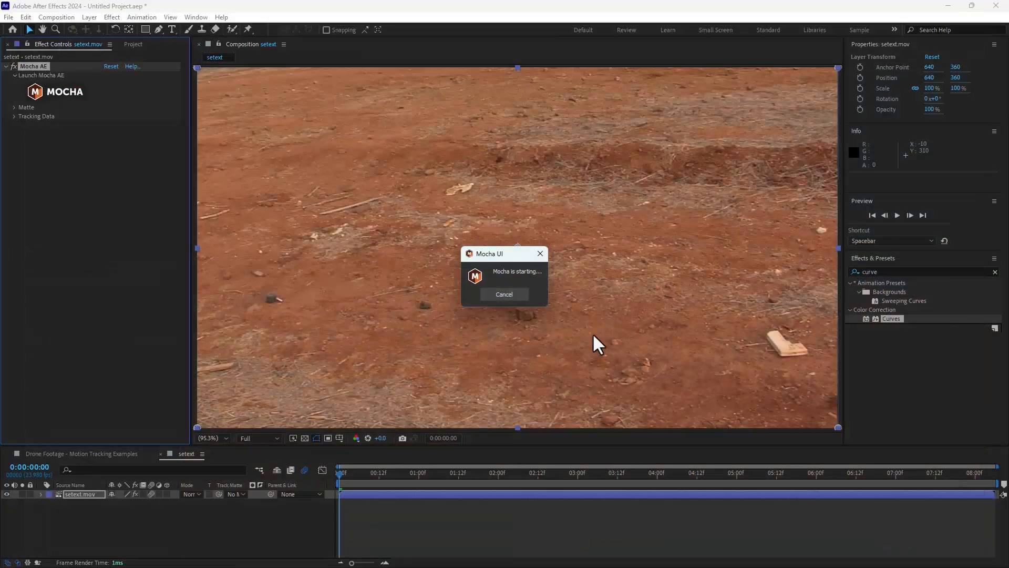
Add a new null object to the setext composition and reselect the setext.mov layer.
right_click(180, 543)
mouse_move(226, 407)
left_click(342, 465)
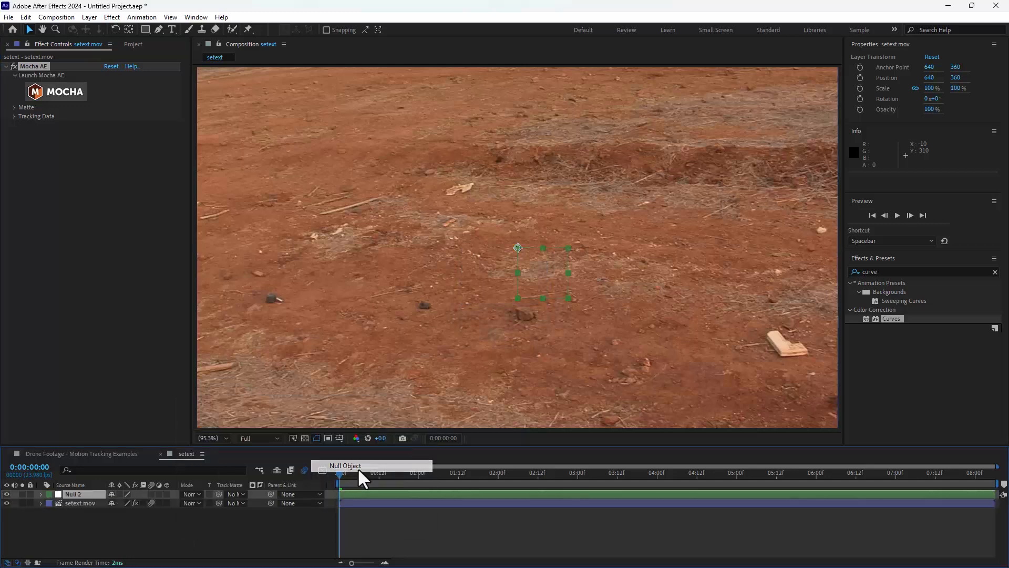
left_click(89, 504)
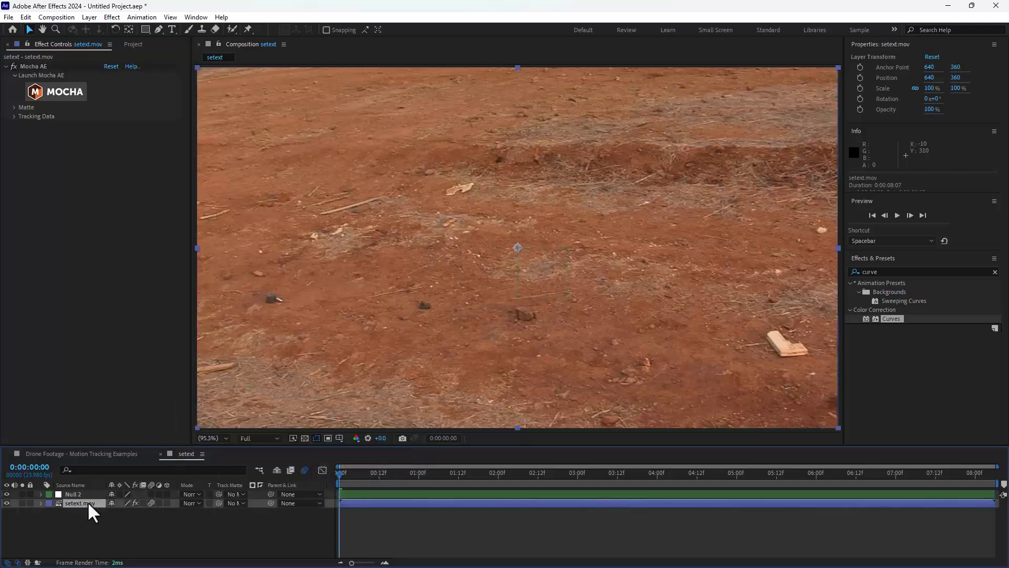
Try to create AE masks from all visible Mocha shapes on setext.mov.
left_click(14, 108)
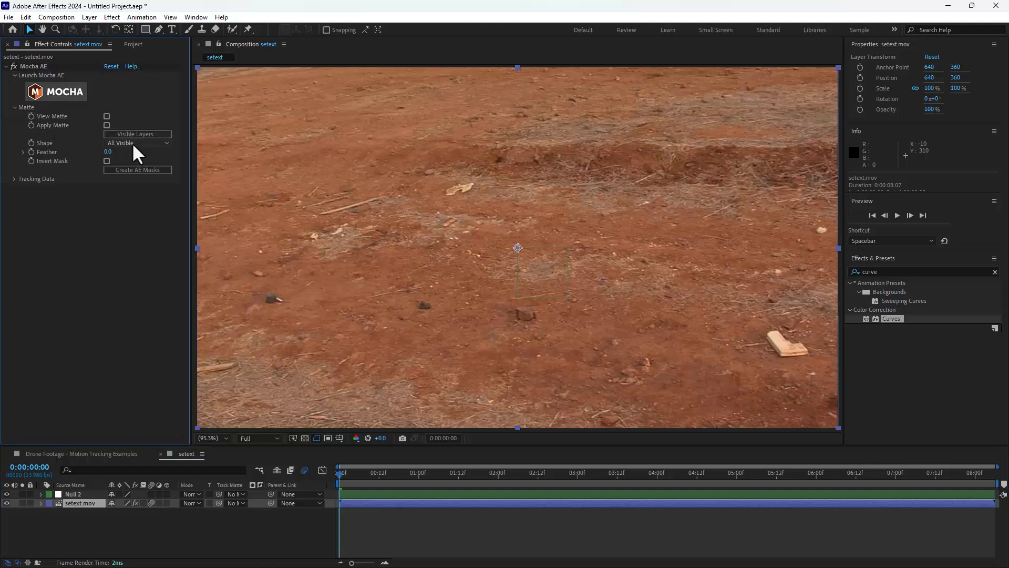
left_click(143, 170)
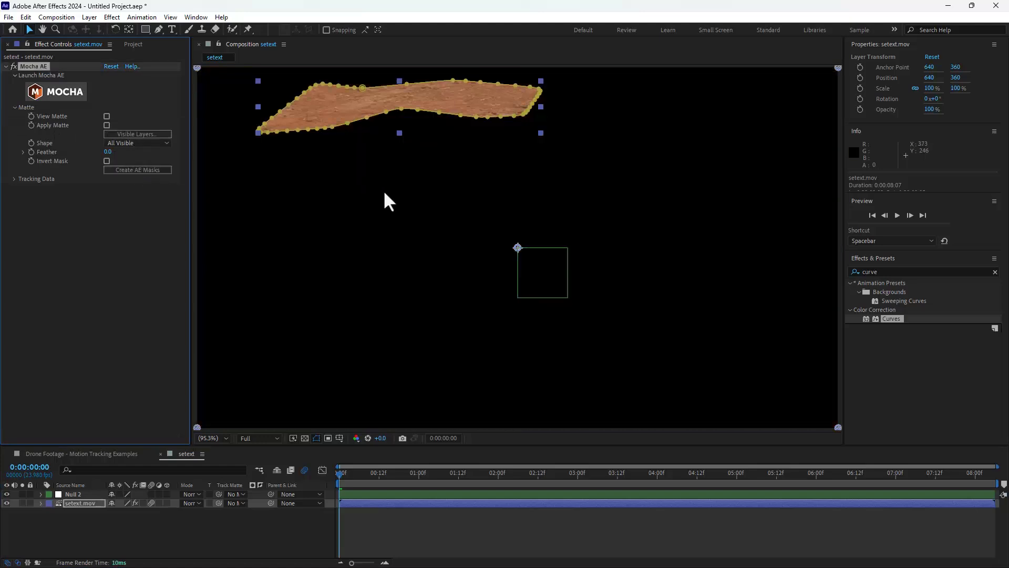
key("ctrl+z")
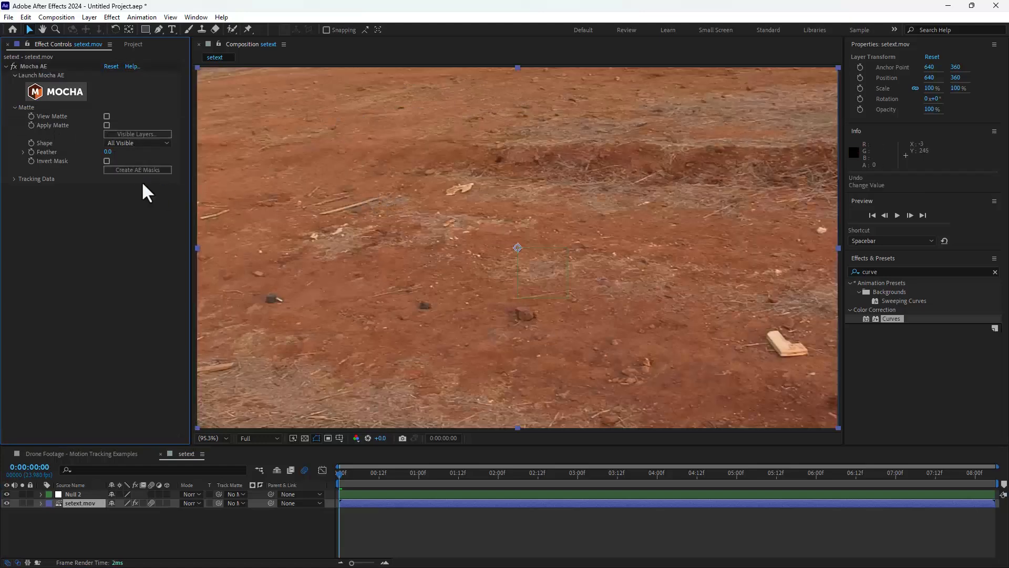
Create track data in the Mocha AE effect from the tracked ground layer.
left_click(12, 180)
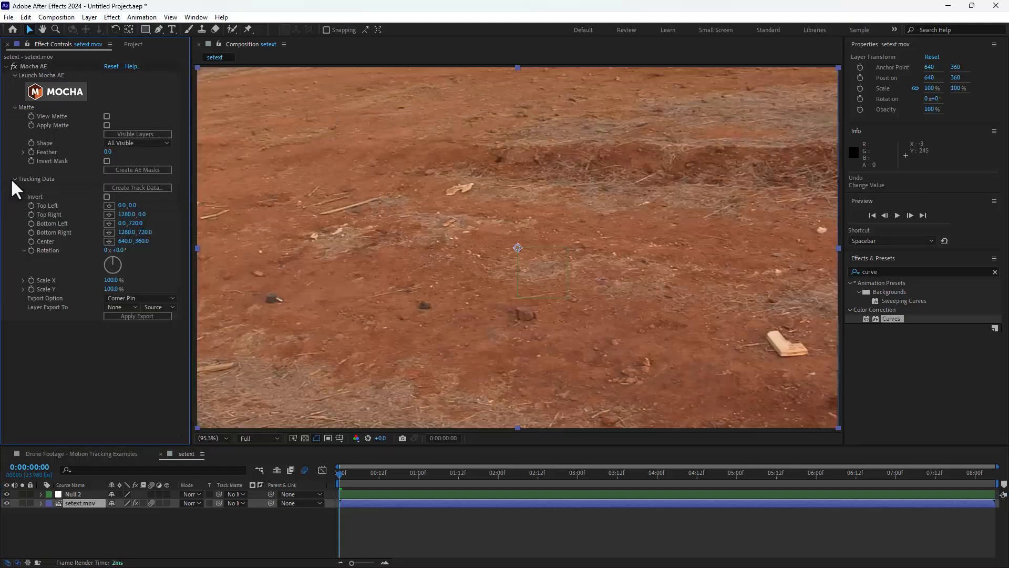
left_click(150, 191)
left_click(232, 261)
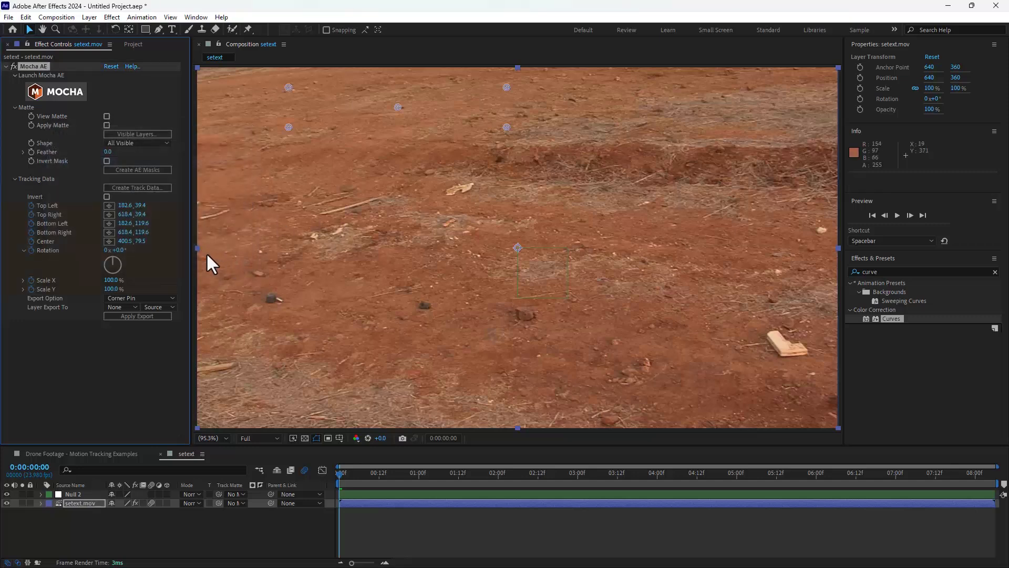
Apply the tracking data export to Null 2 with the Transform option, and scrub the timeline to check the null's motion.
left_click(127, 307)
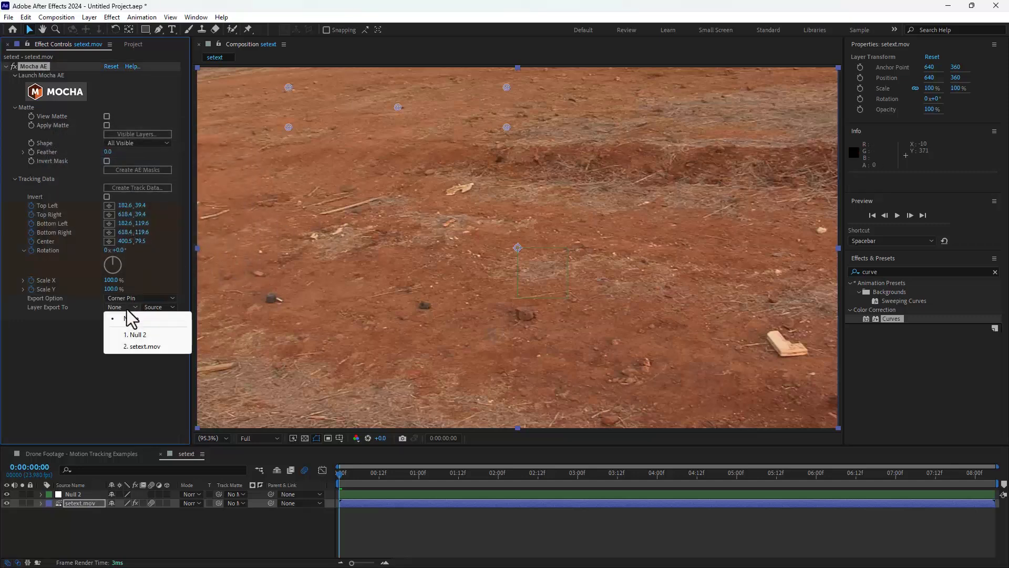
left_click(137, 335)
left_click(135, 299)
left_click(138, 332)
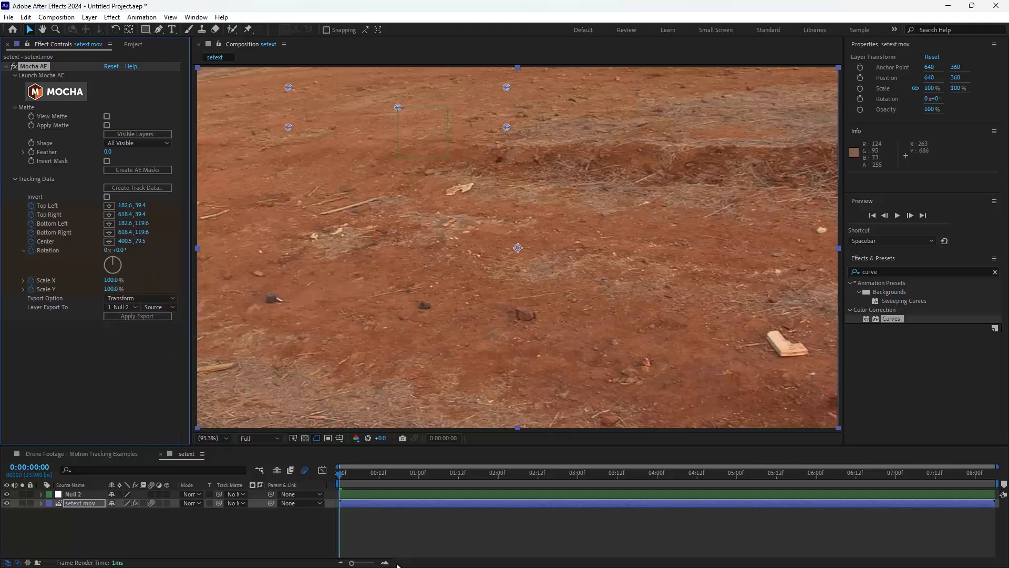
left_click(421, 528)
left_click_drag(358, 473, 389, 473)
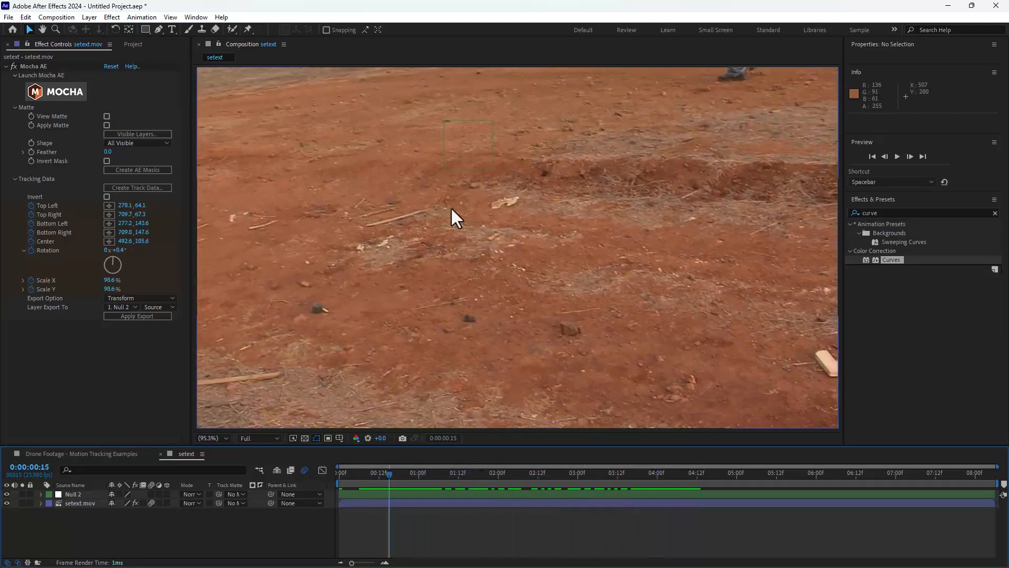
Add the haunted house PNG to the composition and, at 0:00:07:14, scale it to about 67.8% and place it on the distant ground beside the man.
left_click(132, 46)
left_click_drag(41, 156, 413, 145)
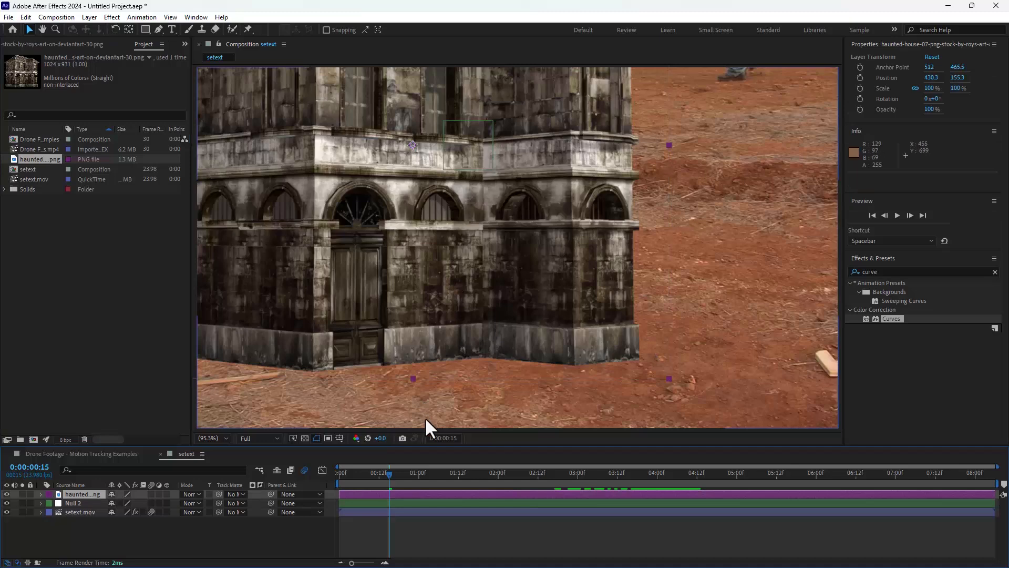
left_click_drag(436, 471, 942, 503)
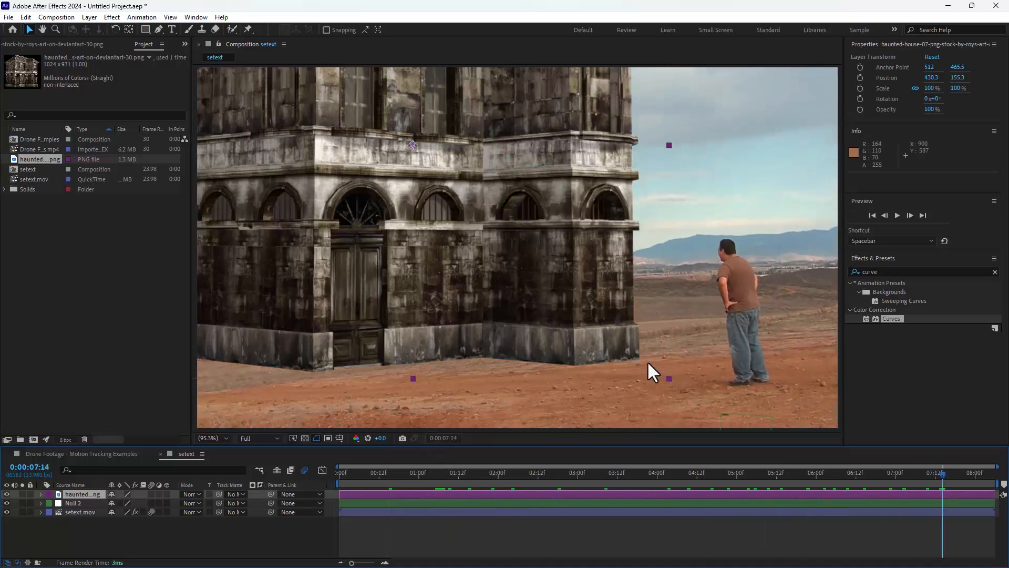
left_click_drag(669, 379, 488, 277)
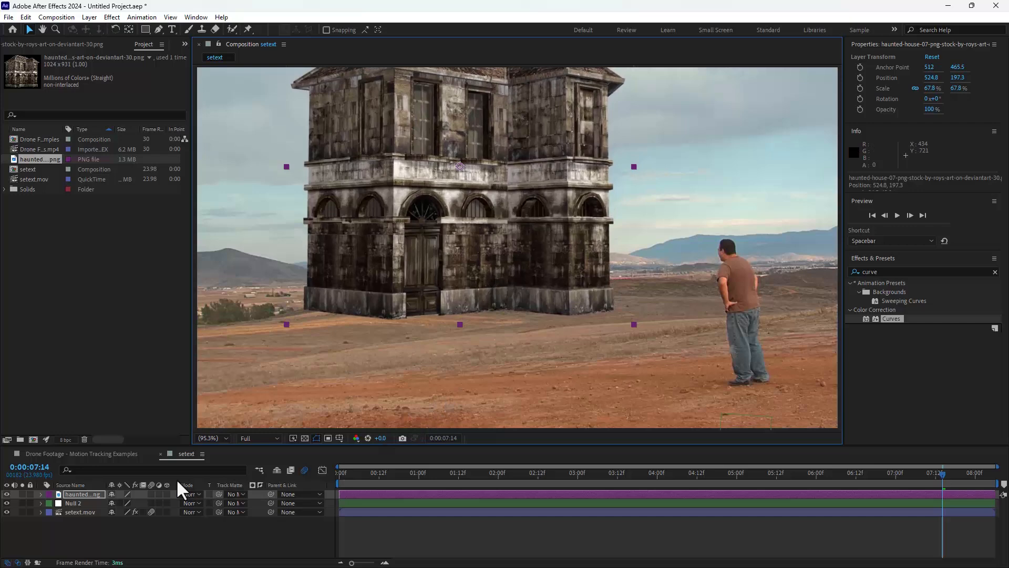
Parent the haunted house layer to Null 2 and scrub through the composition to check how the house follows the track.
left_click_drag(270, 494, 71, 503)
left_click(202, 551)
left_click_drag(354, 475, 780, 475)
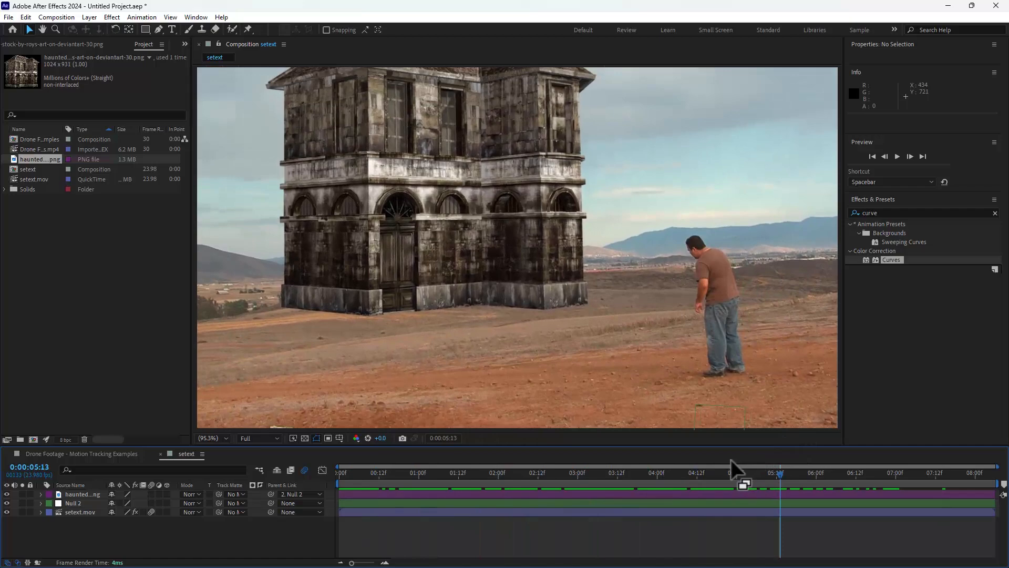
left_click_drag(402, 473, 432, 470)
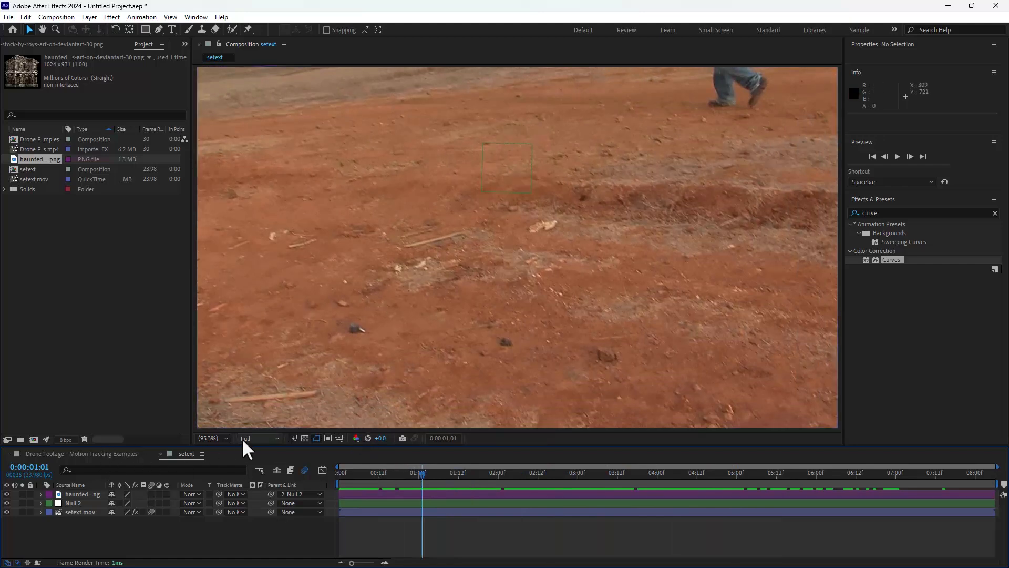
left_click_drag(360, 478, 883, 493)
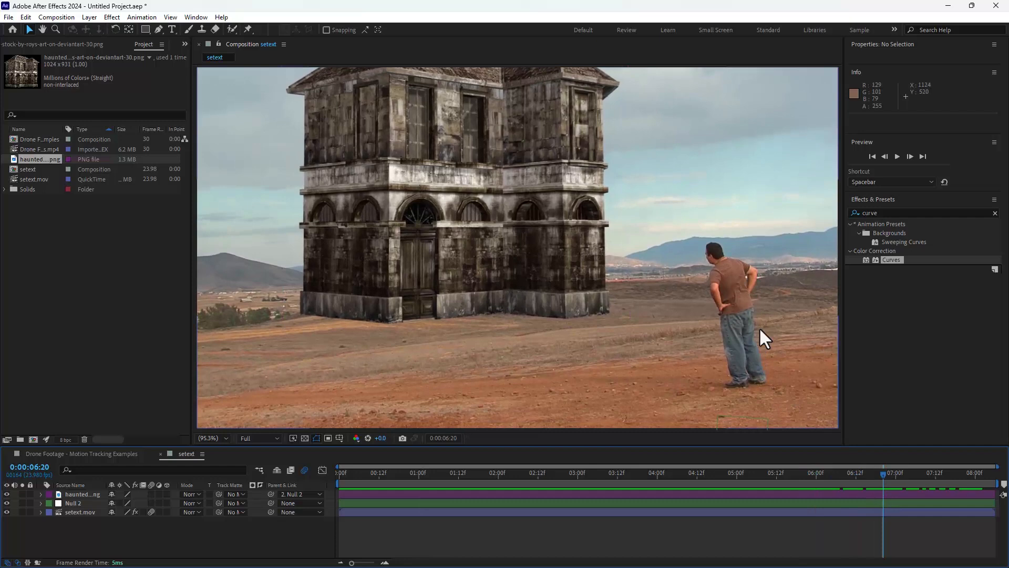